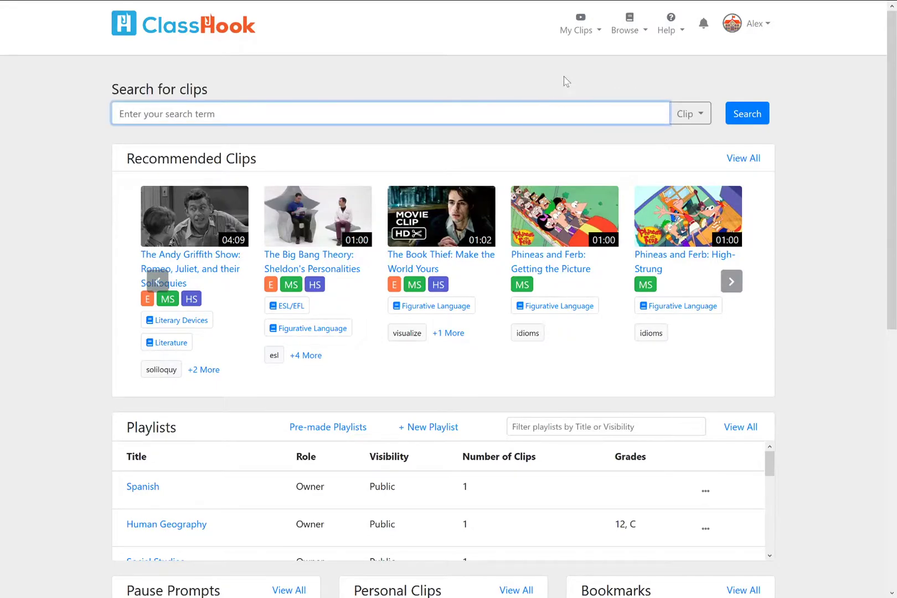
Step: Browse the subjects and open the Figurative Language topic under Language Arts
click(627, 32)
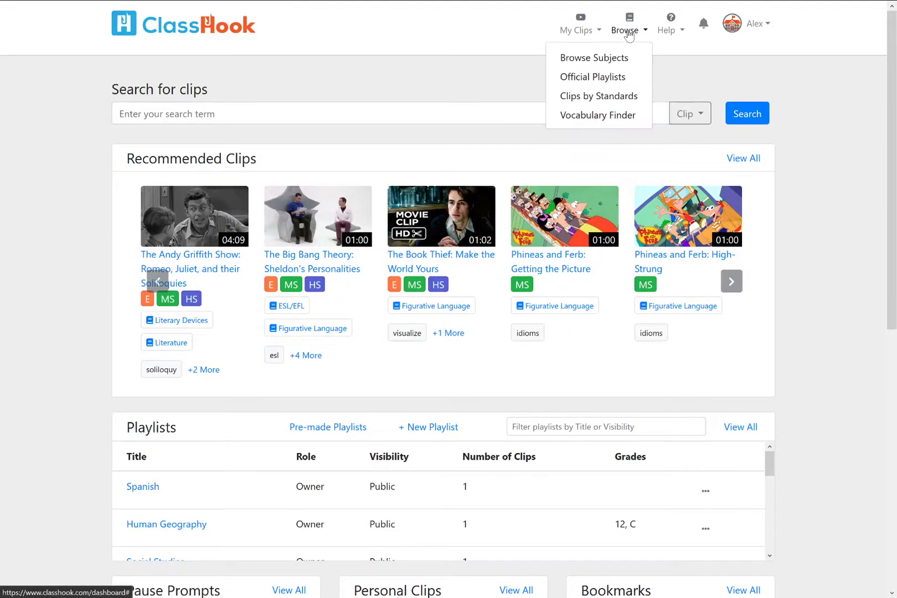
click(625, 58)
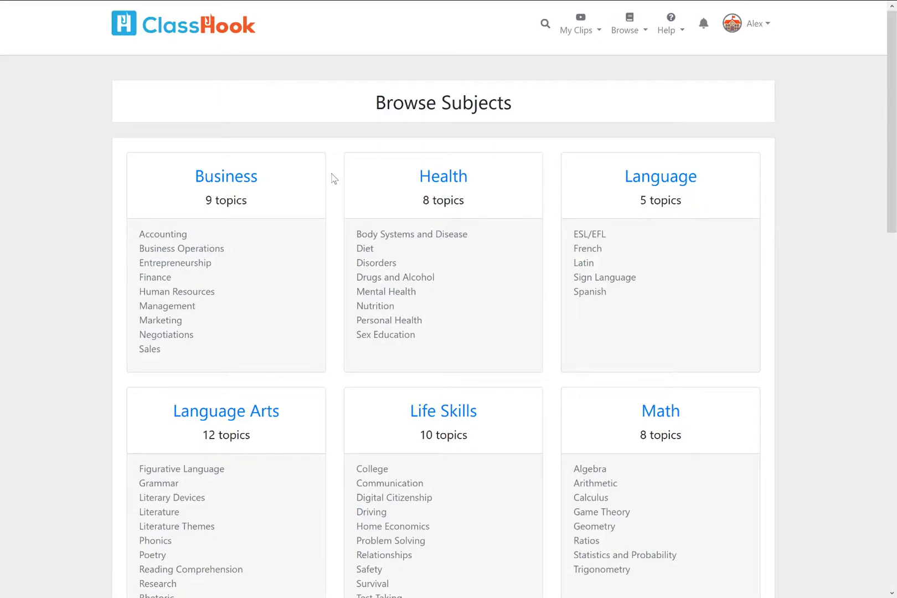
scroll(332, 178, down, 5)
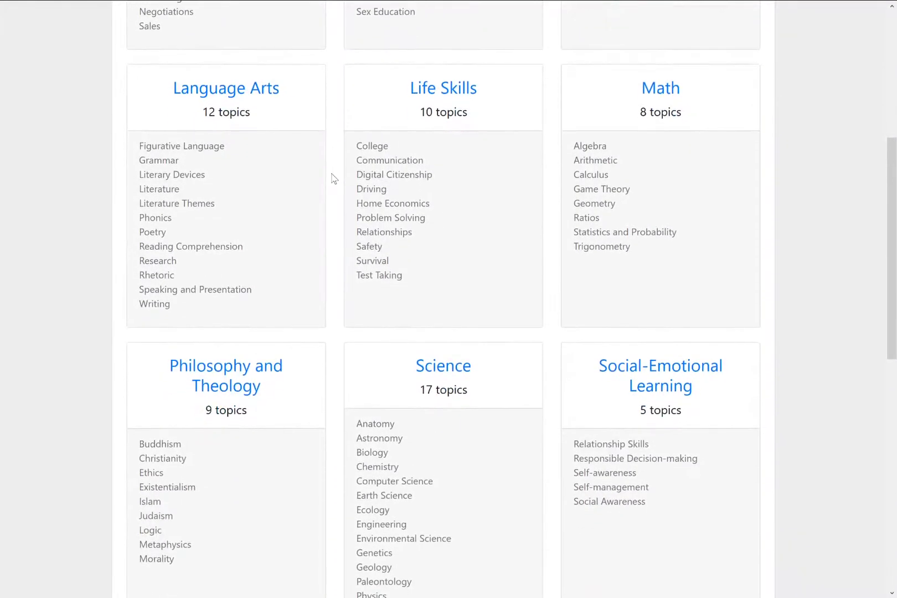
scroll(333, 178, down, 4)
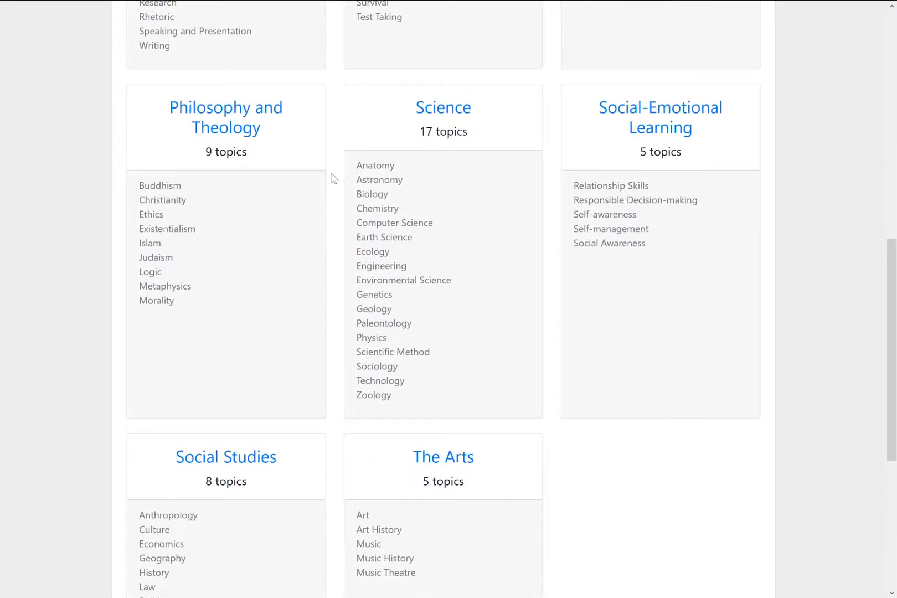
scroll(333, 177, up, 4)
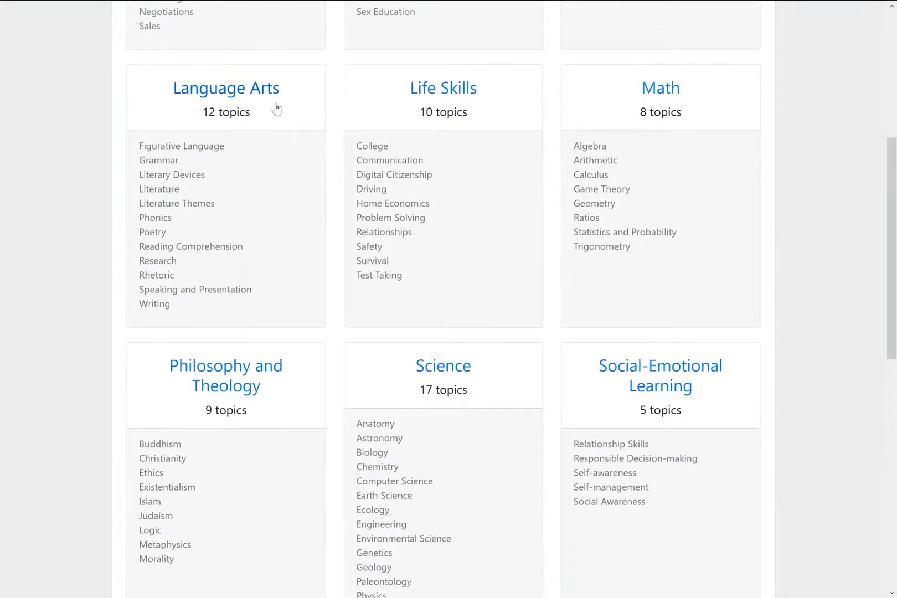
click(276, 107)
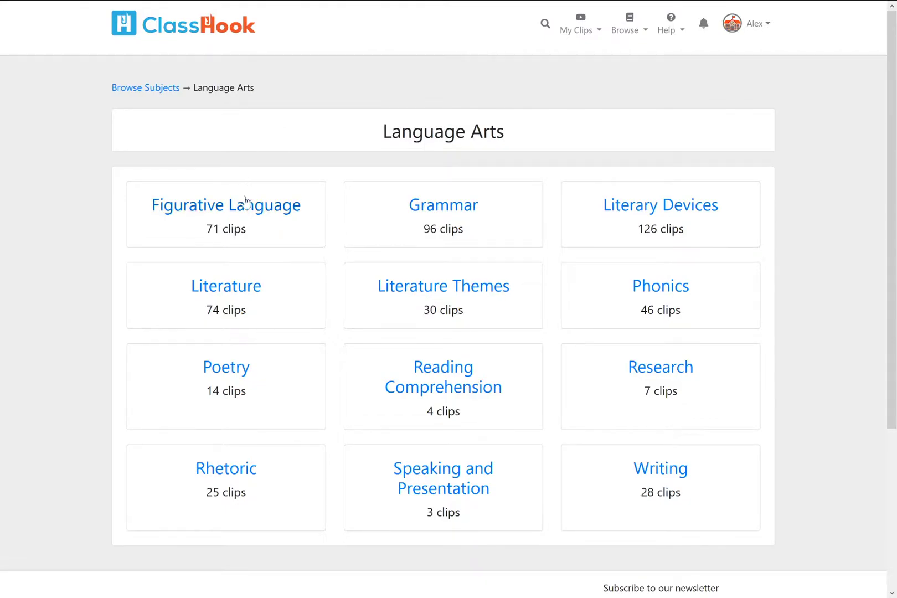
click(250, 215)
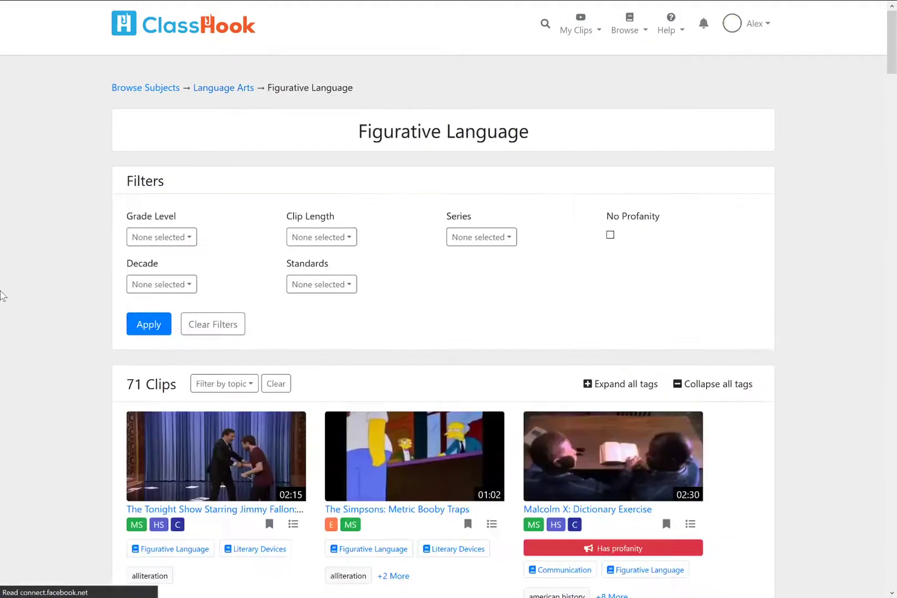
Step: Set the Grade Level filter for the Figurative Language clips to Middle School and High School
scroll(70, 256, down, 3)
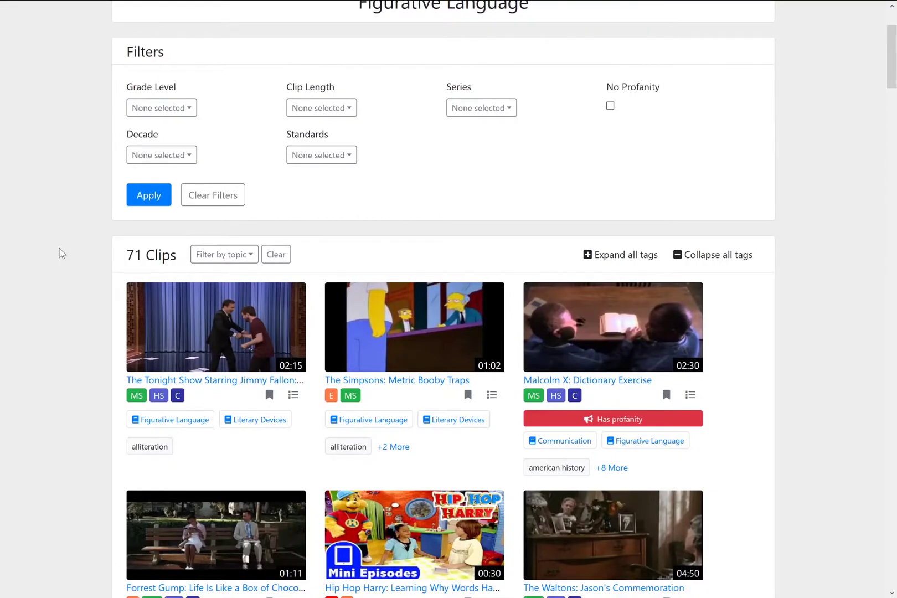
scroll(65, 238, up, 3)
scroll(67, 236, down, 2)
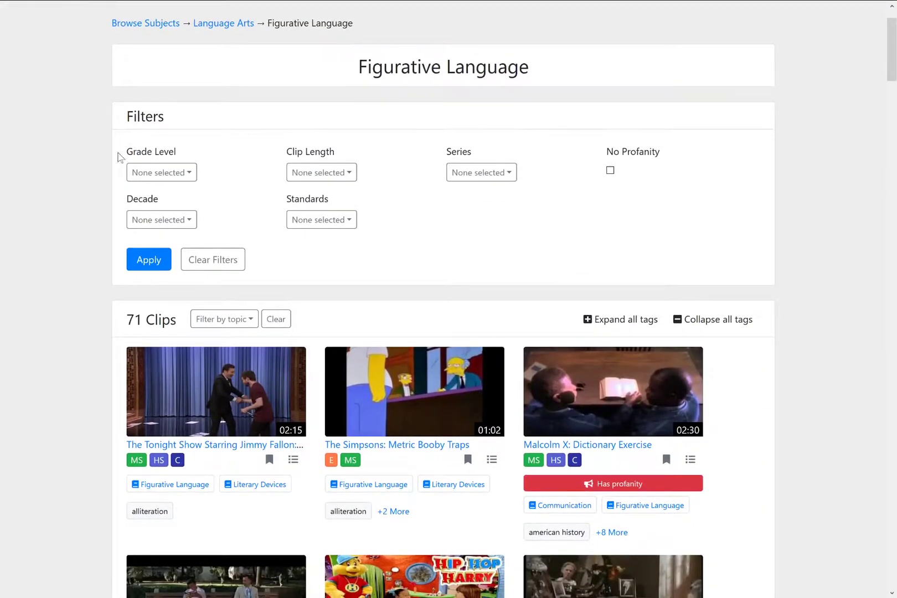
click(173, 174)
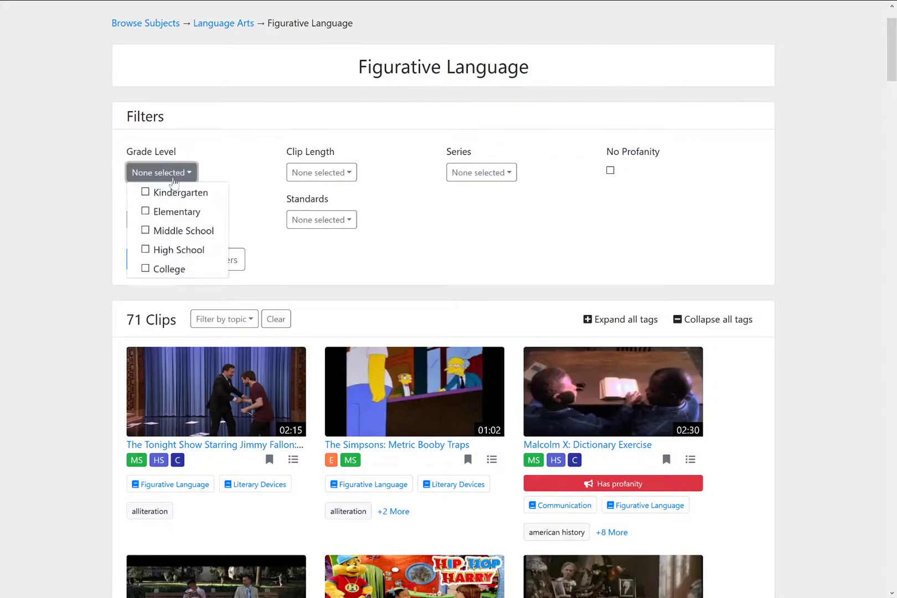
click(178, 250)
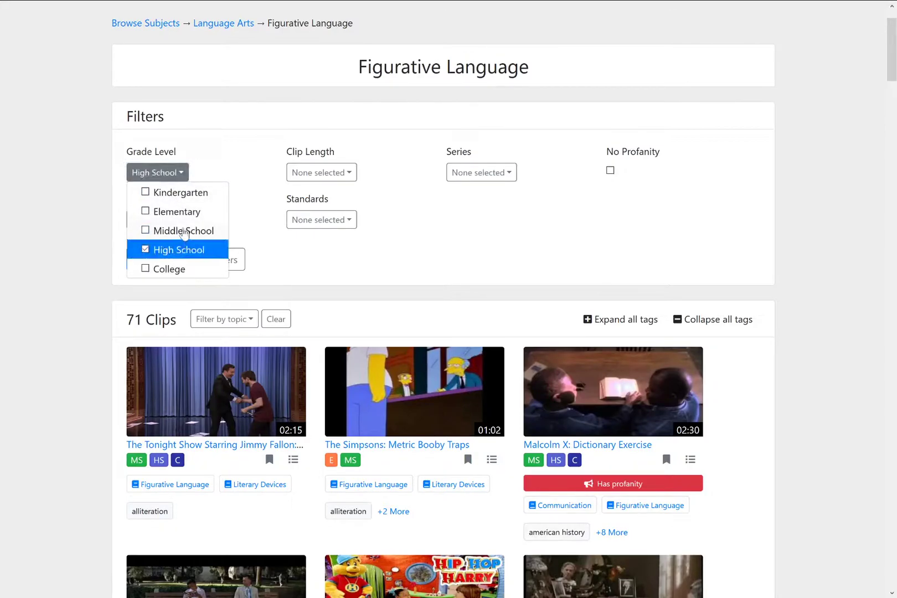
click(176, 231)
click(280, 134)
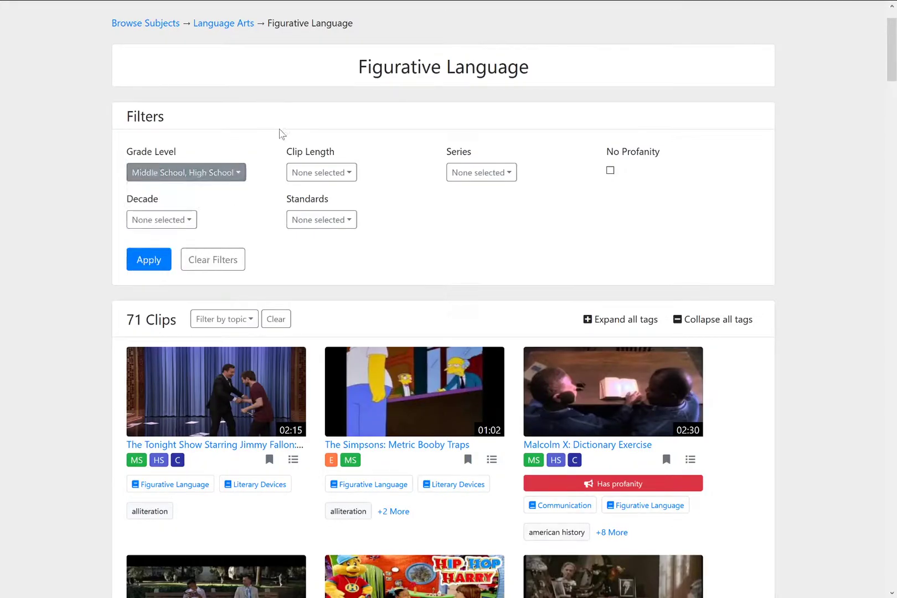
Step: Examine the available options of the Clip Length and Decade filters without choosing any
click(334, 173)
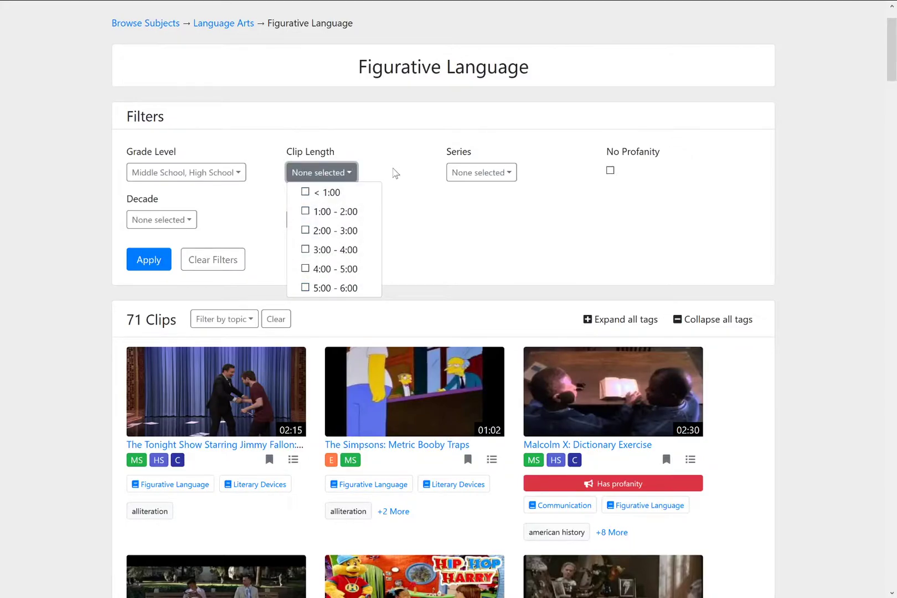
click(395, 173)
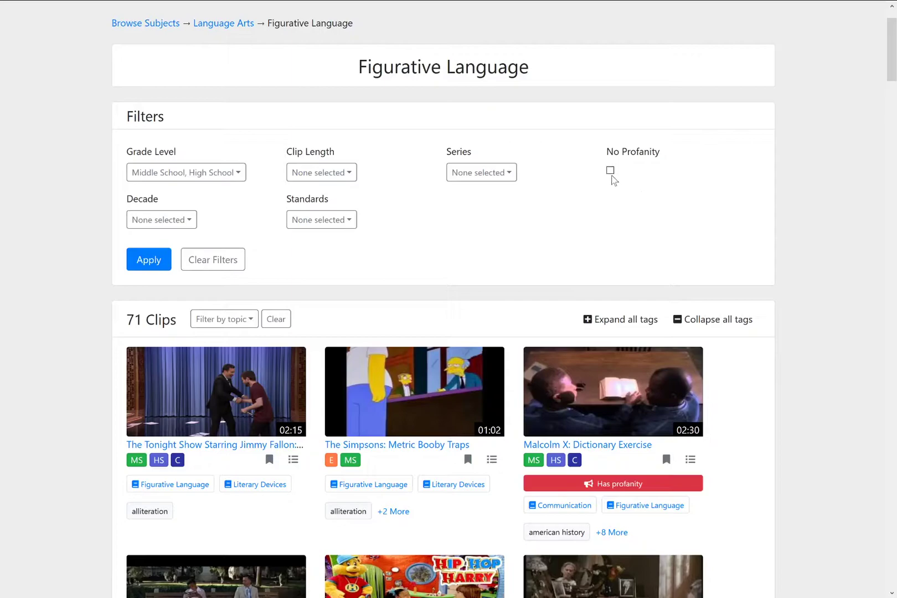
click(175, 220)
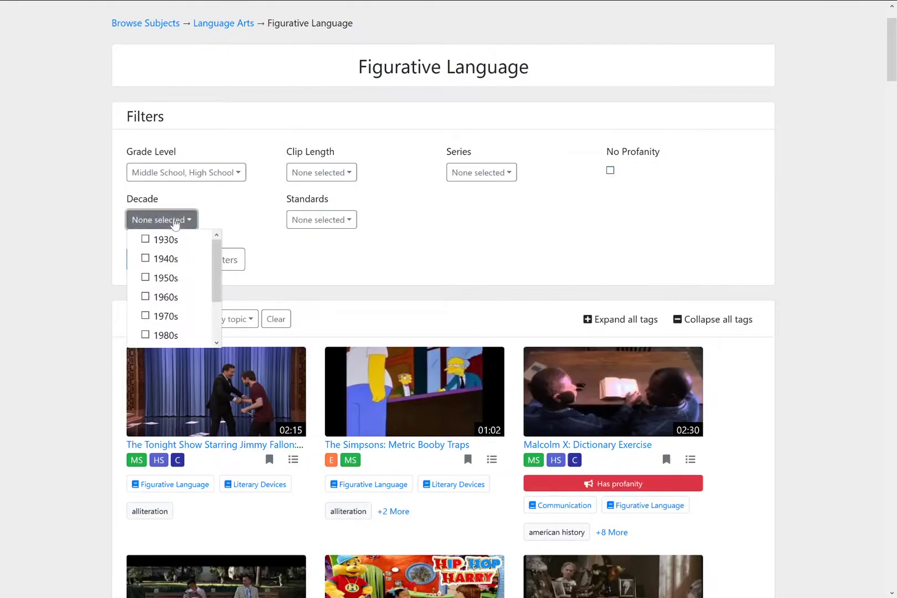
scroll(190, 293, down, 3)
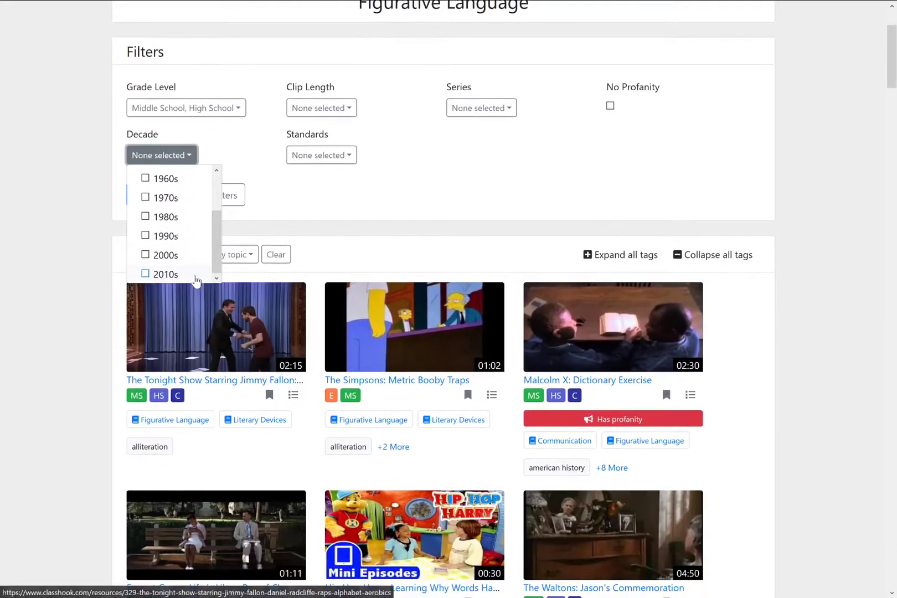
scroll(304, 218, up, 1)
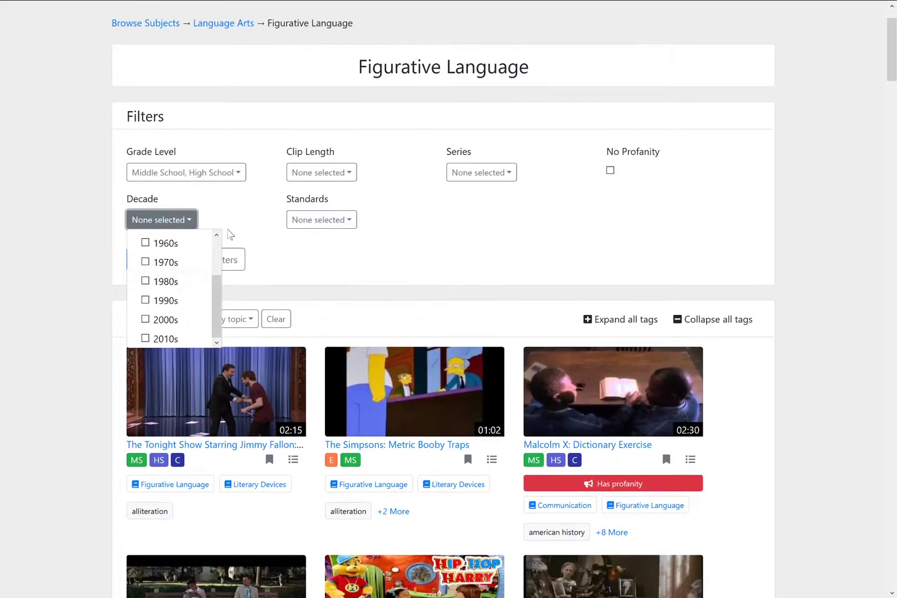
click(230, 233)
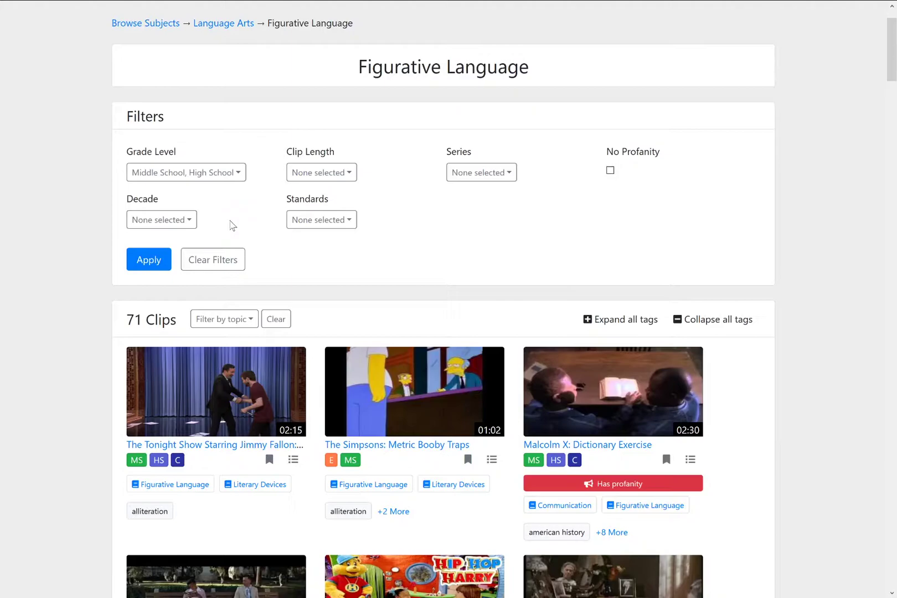
click(168, 225)
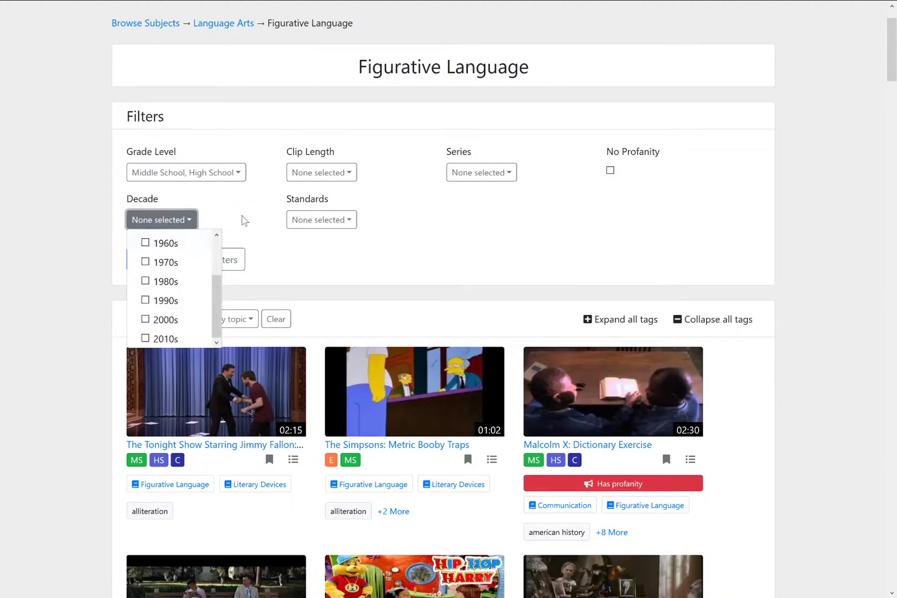
click(244, 221)
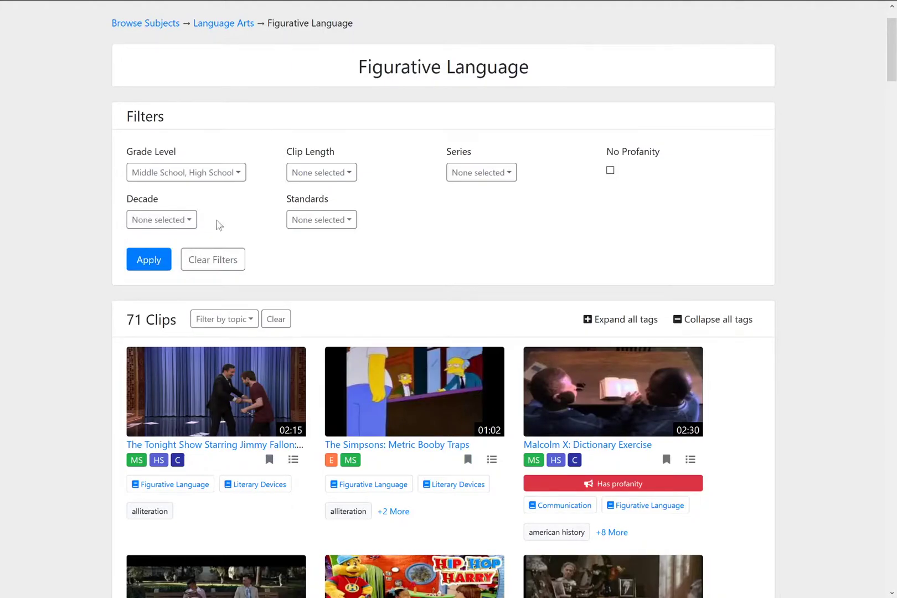
Step: Apply the chosen grade level filter and look through the matching Figurative Language clips
click(145, 260)
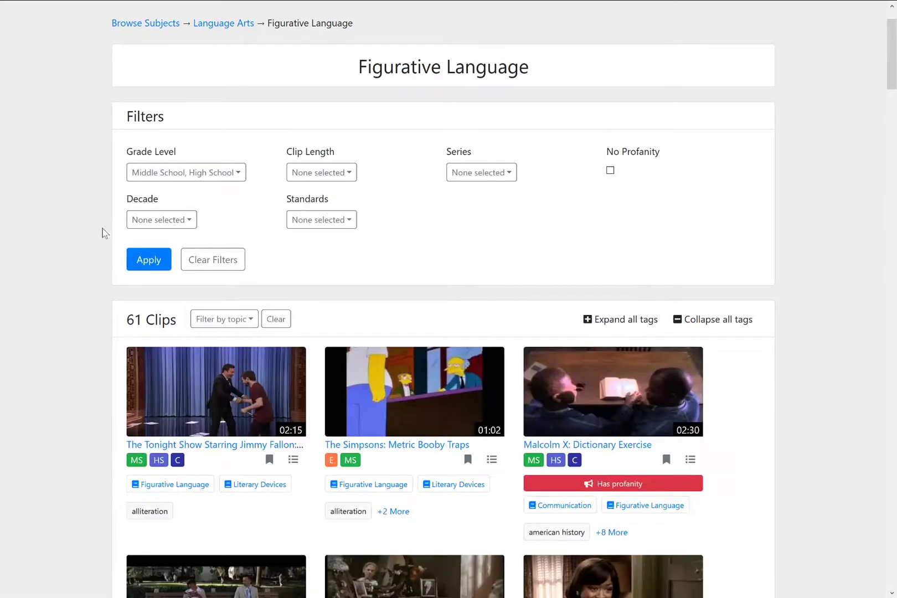
scroll(105, 233, down, 2)
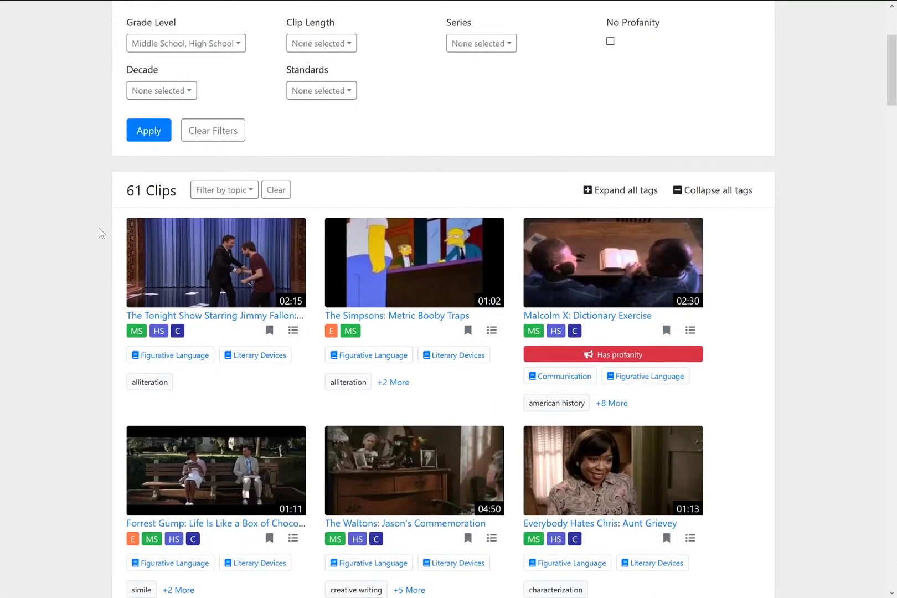
scroll(98, 224, down, 1)
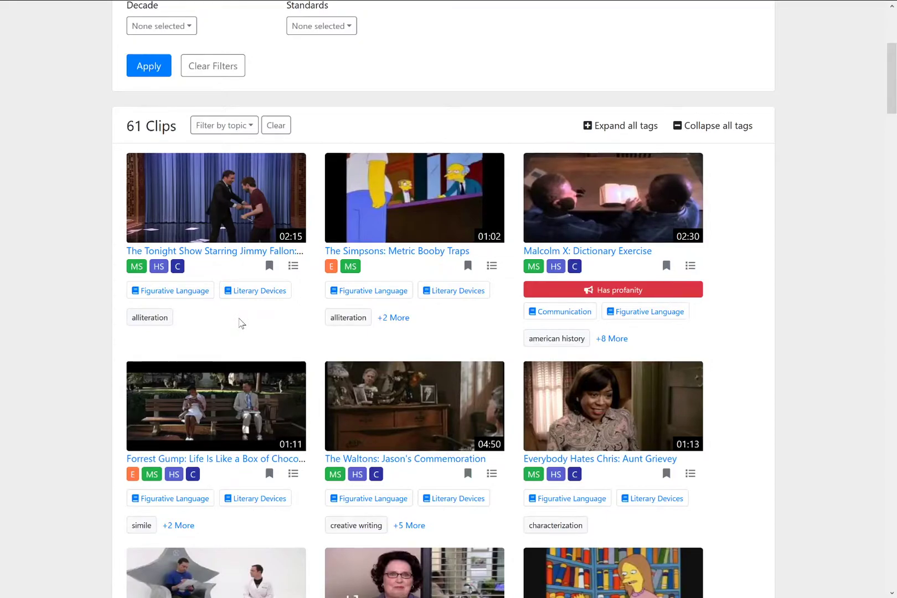
scroll(264, 326, down, 8)
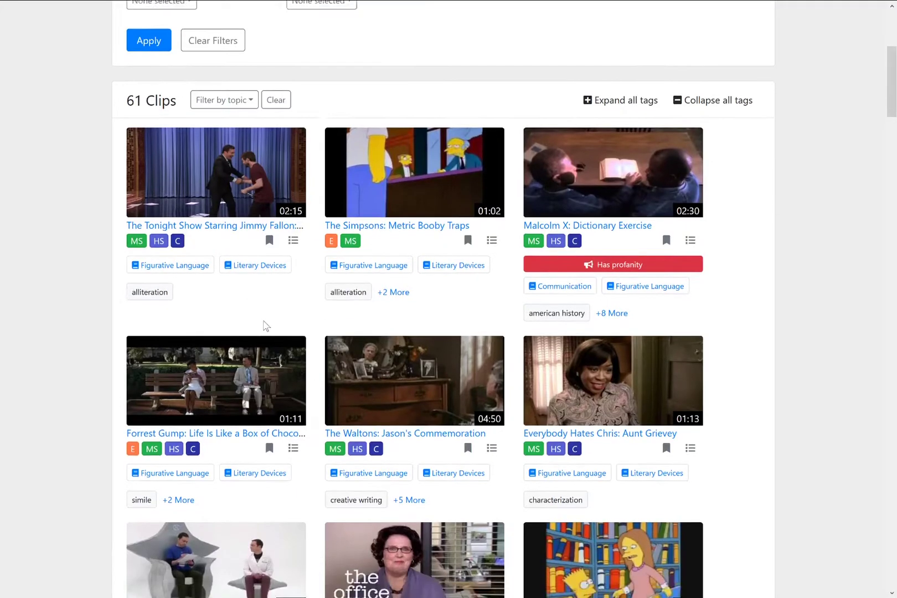
scroll(140, 310, up, 8)
Step: Search the site's clips for "Simile"
scroll(140, 310, up, 5)
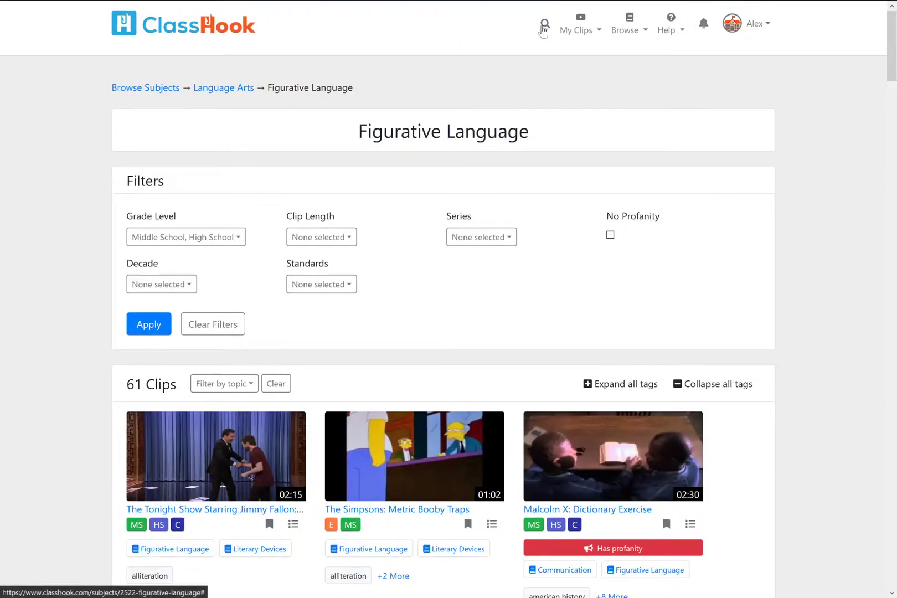
click(544, 30)
click(498, 23)
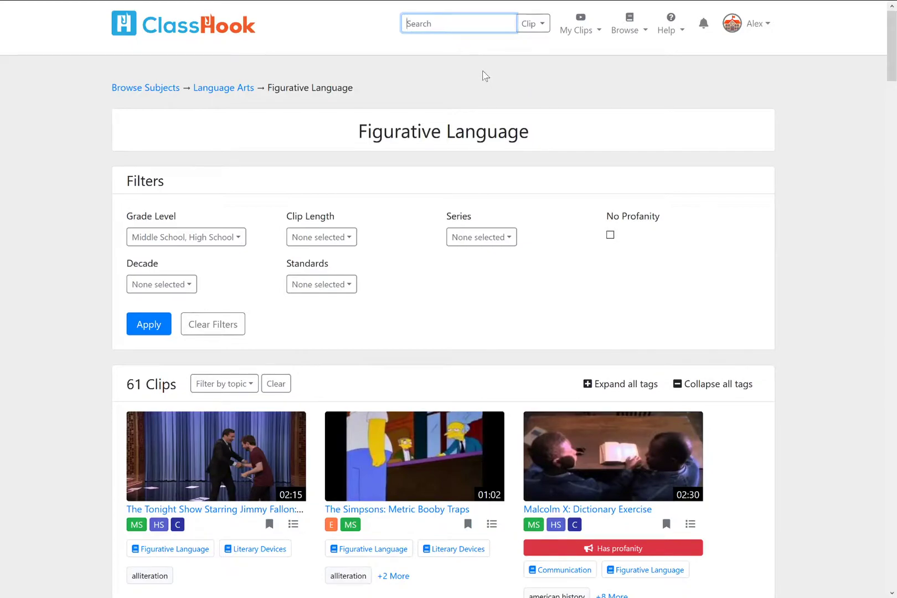
text(Simile)
key(Return)
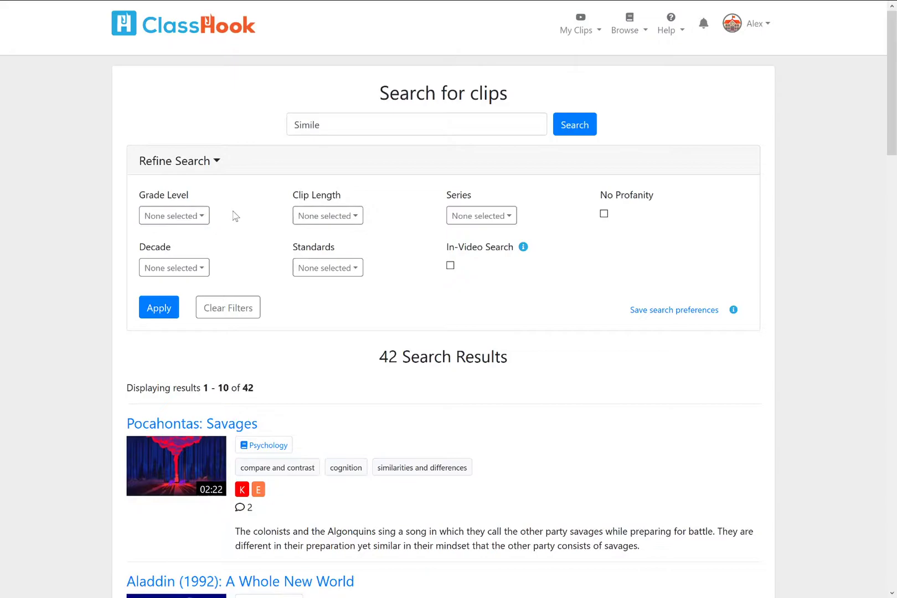
Step: Open the clip "Shrek: Ogres are like Onions" from the search results
scroll(258, 206, down, 3)
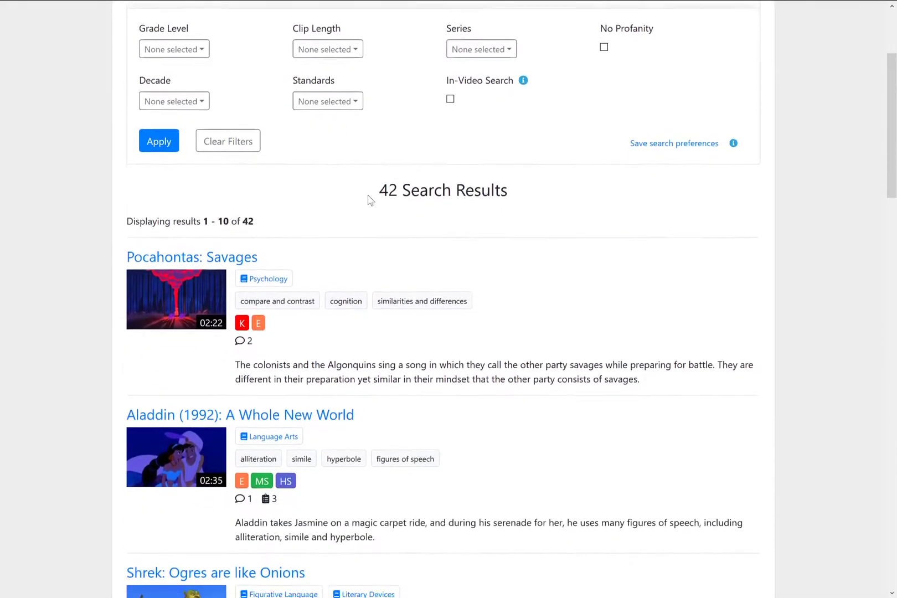
scroll(464, 190, down, 6)
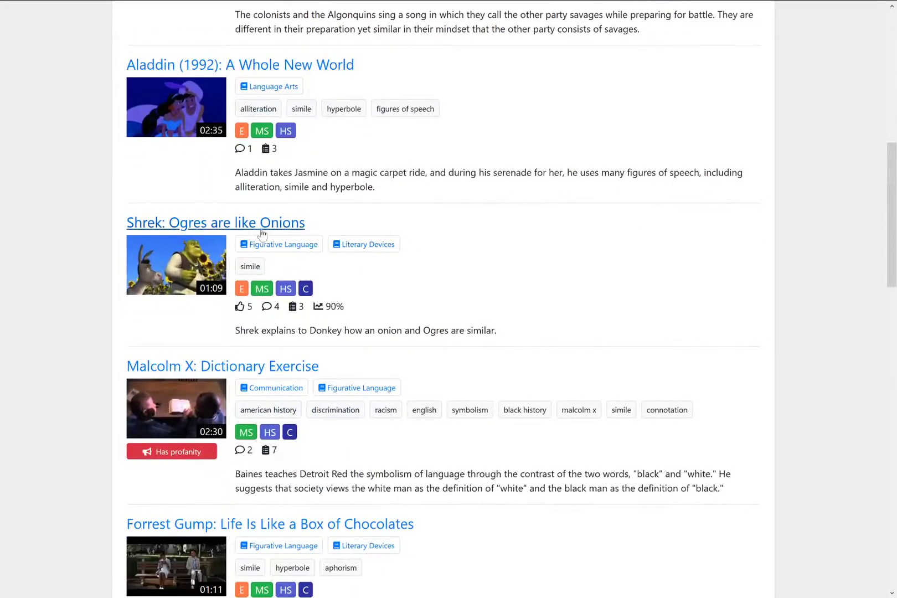
click(257, 225)
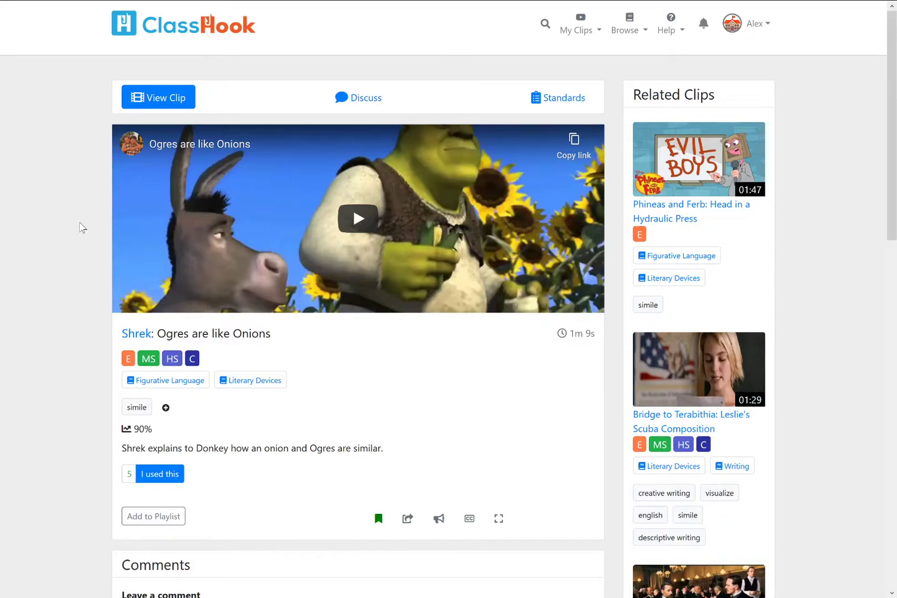
Step: Examine the Shrek clip's details, including its subjects, tags and description
scroll(80, 222, down, 1)
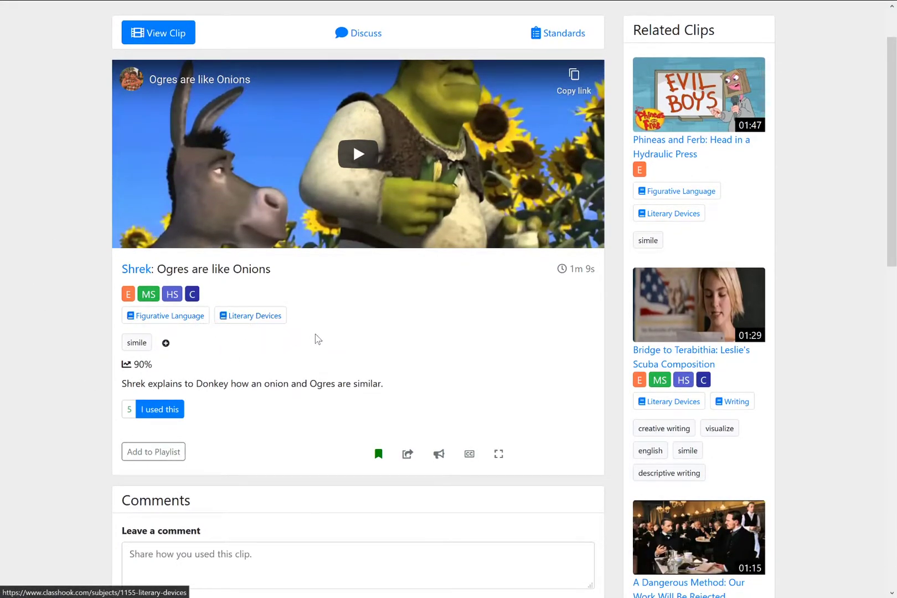
scroll(317, 338, down, 1)
drag(386, 321, 121, 319)
click(331, 296)
scroll(366, 311, up, 1)
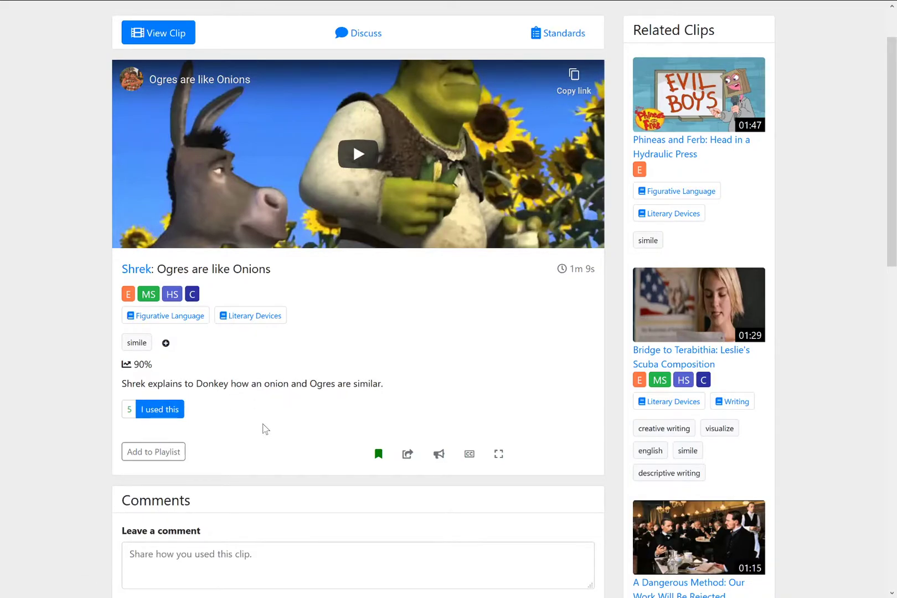
Step: View the options for adding the Shrek clip to a playlist, then dismiss them without adding it
click(163, 452)
scroll(478, 183, down, 3)
click(350, 416)
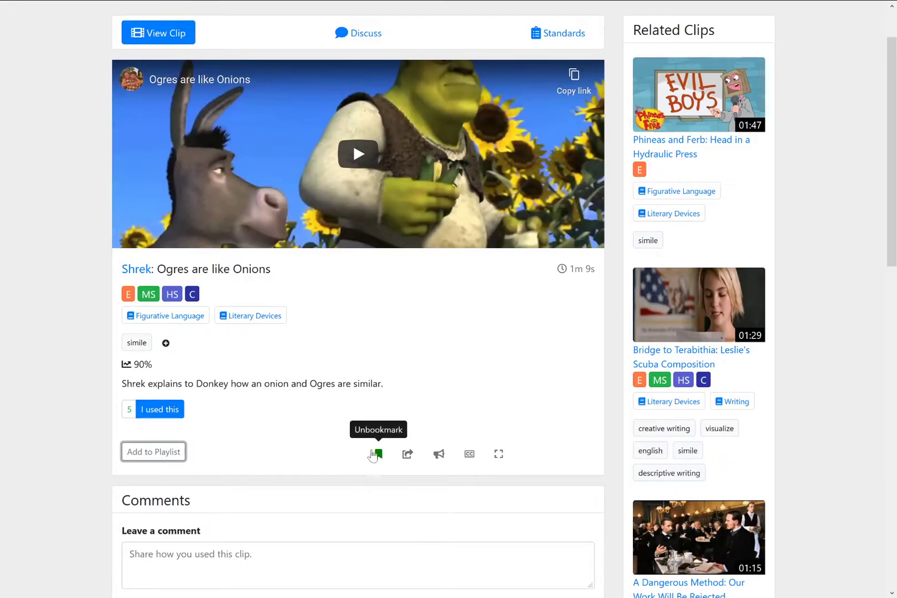
Step: Bring up the sharing options for the Shrek clip and reveal its embed code
click(408, 454)
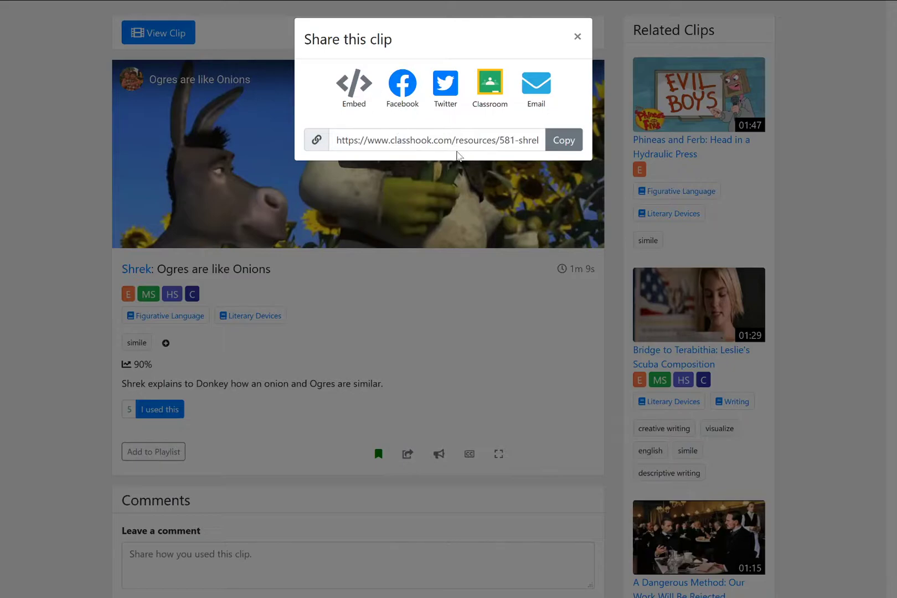
click(350, 88)
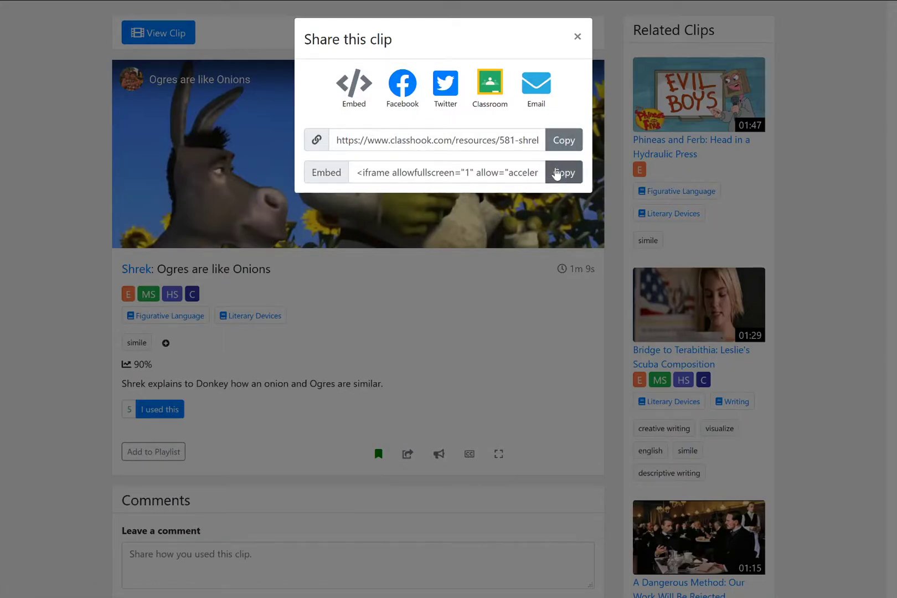
Step: Close the sharing options and review the Shrek clip's pause prompts and community discussion questions
click(388, 311)
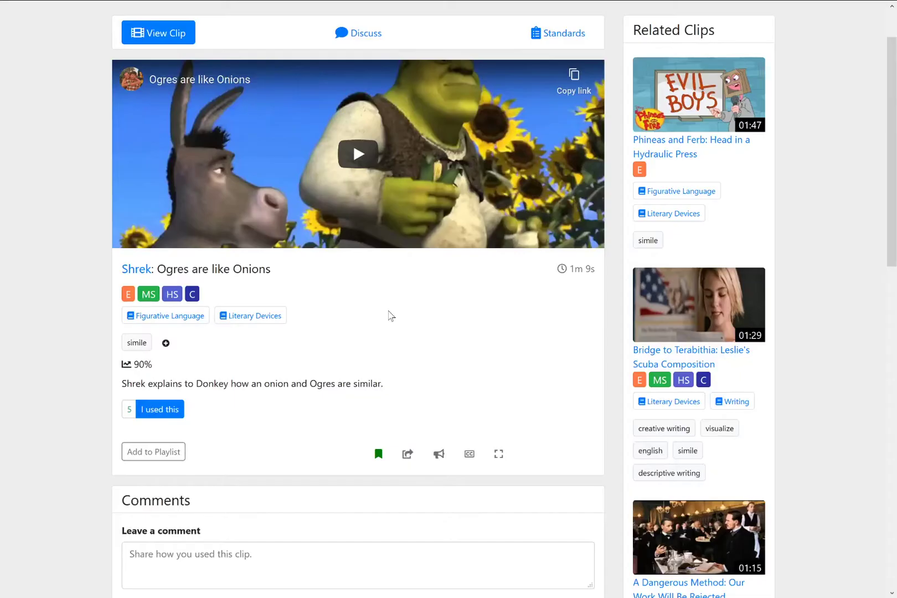
scroll(385, 349, up, 2)
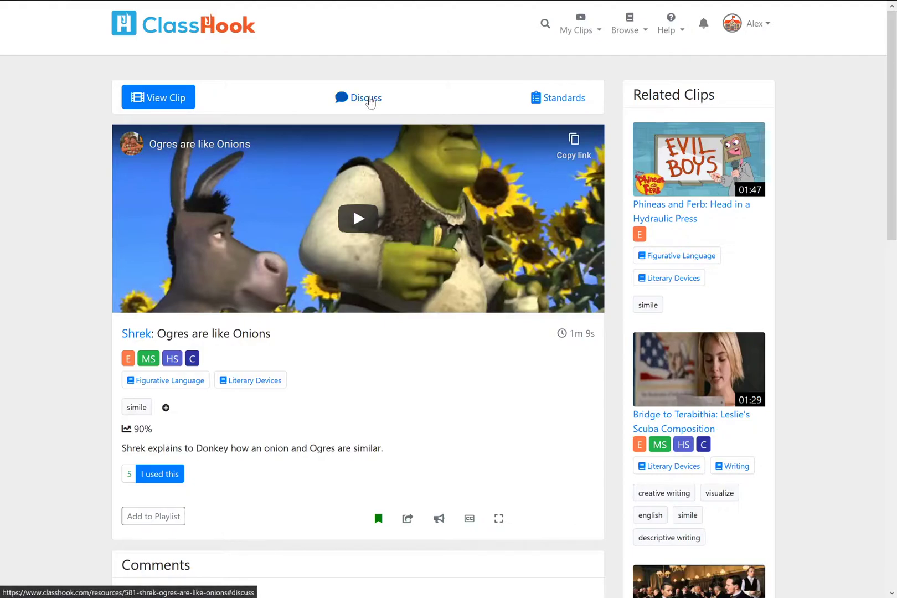
click(370, 103)
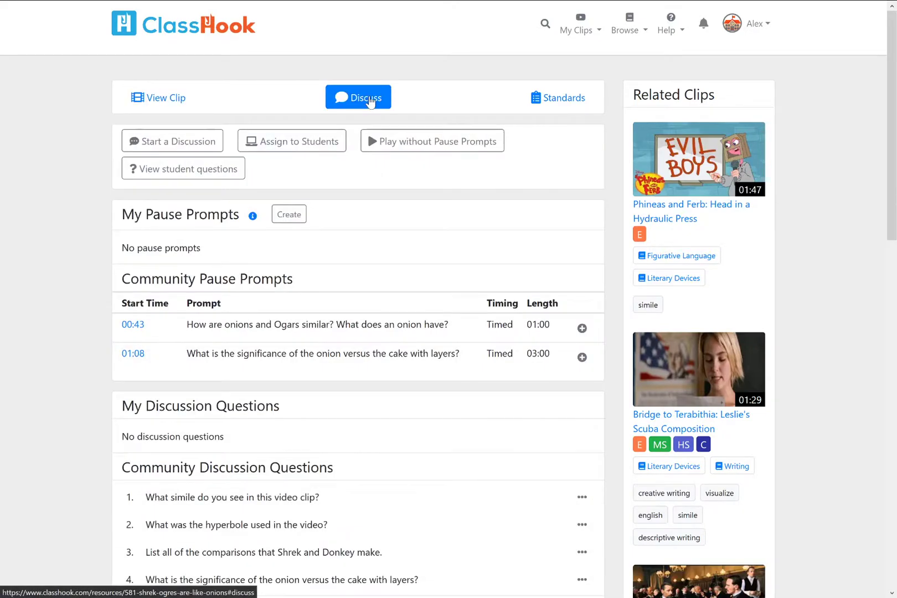
scroll(190, 195, down, 2)
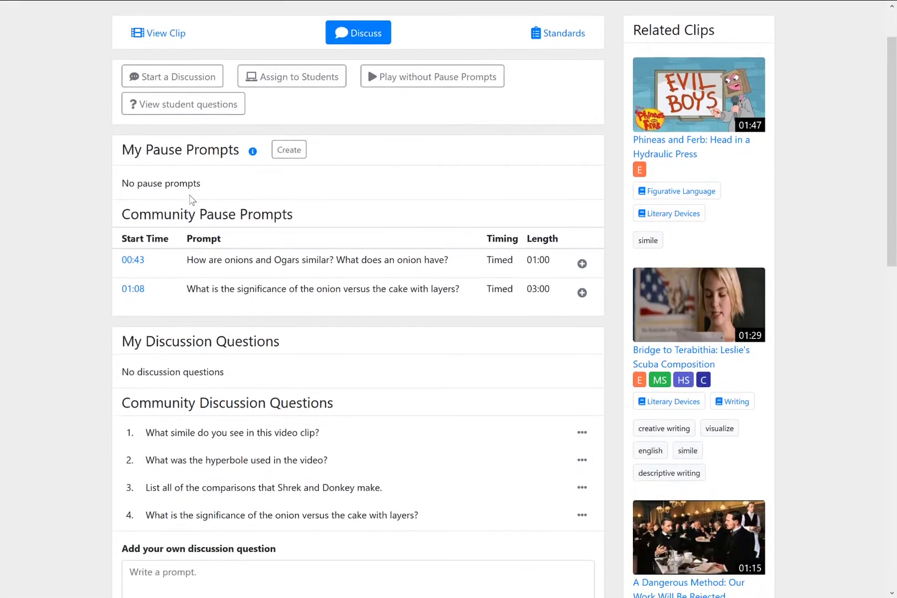
scroll(190, 195, down, 2)
drag(169, 304, 323, 314)
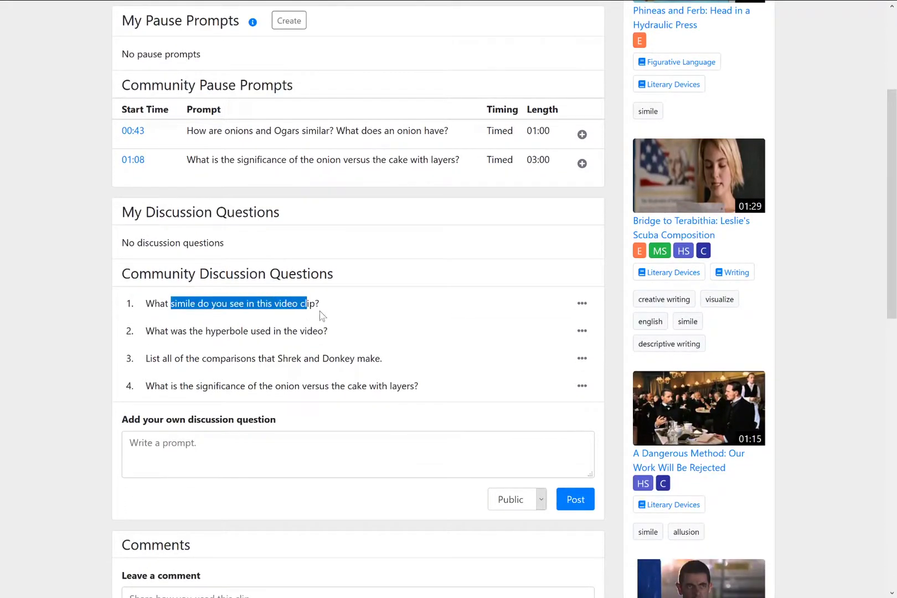
click(331, 335)
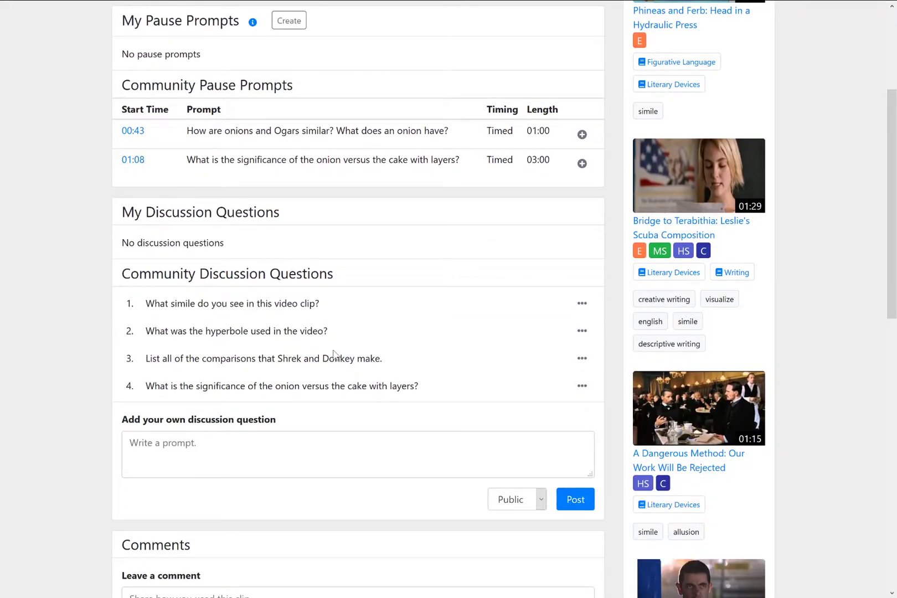
scroll(362, 353, up, 2)
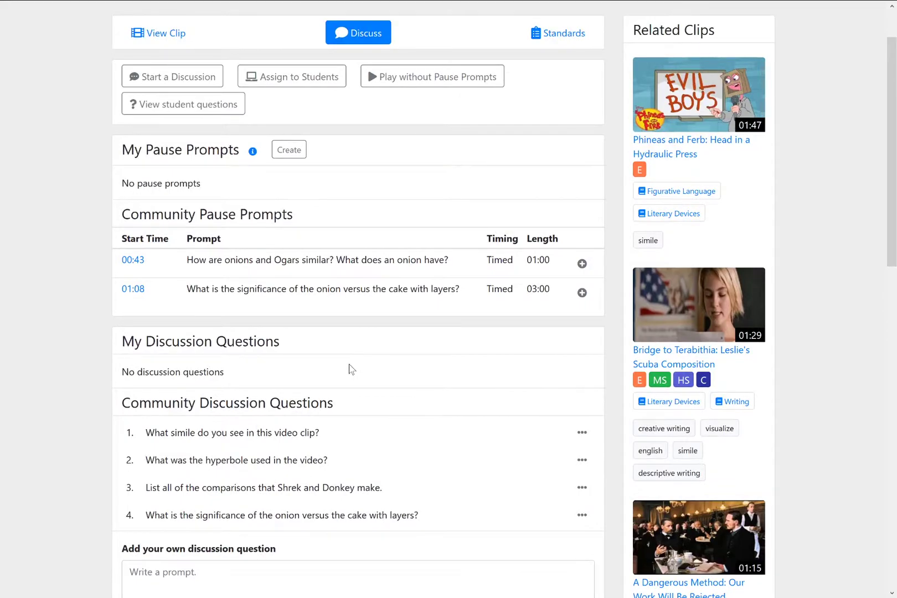
scroll(348, 367, up, 1)
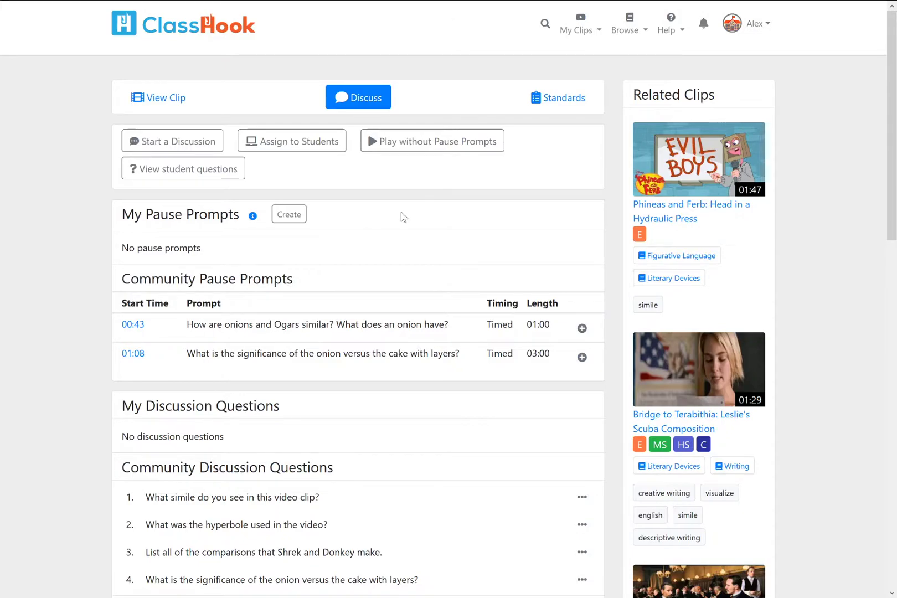
Step: Check the educational standards associated with the Shrek clip, and return to the clip's video
click(545, 97)
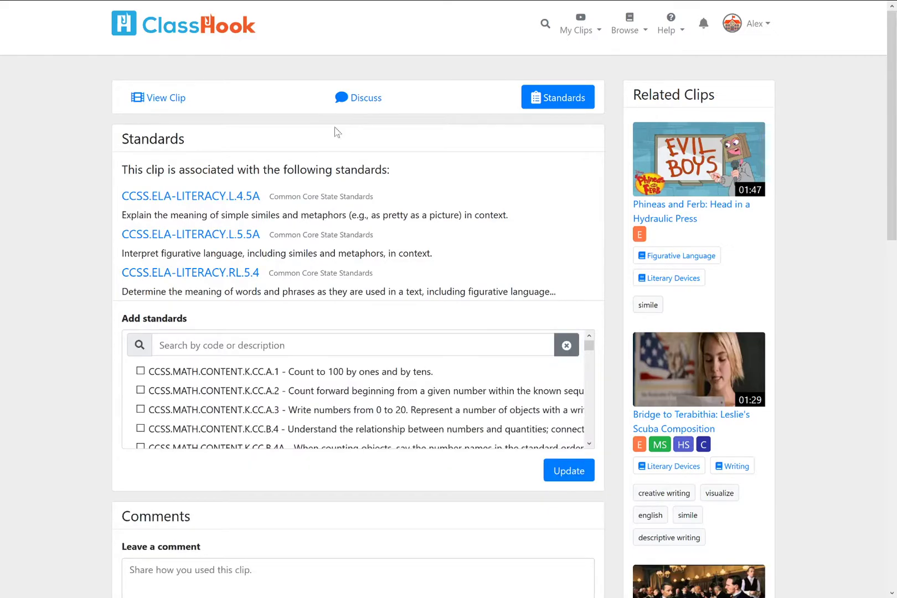
click(161, 104)
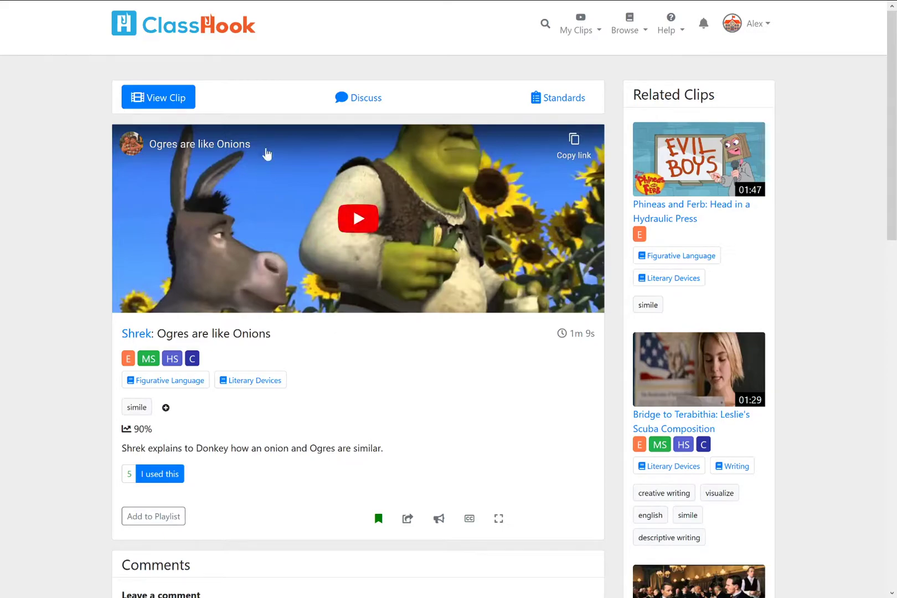
Step: Start a new pause prompt for the Shrek clip and pause its video at 00:21
click(351, 101)
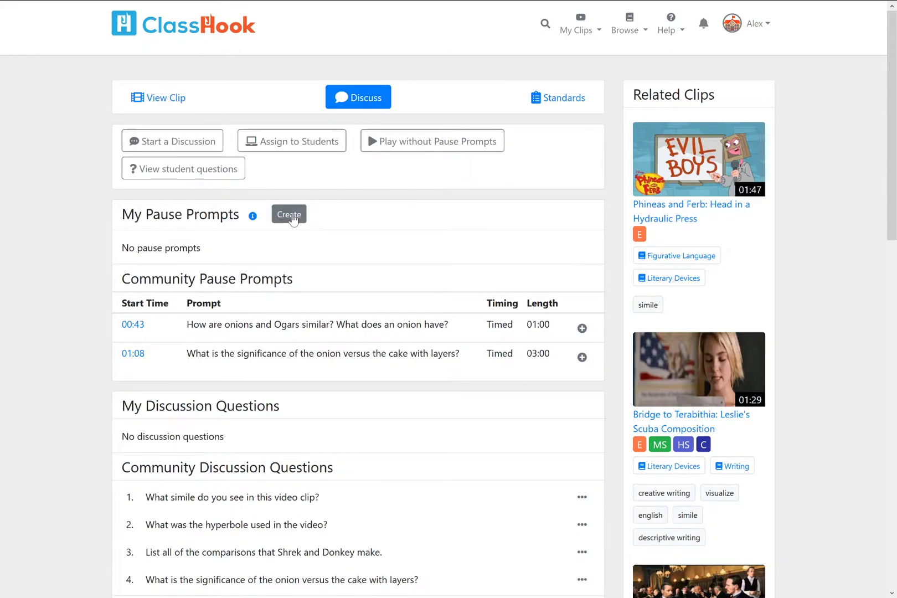
click(293, 219)
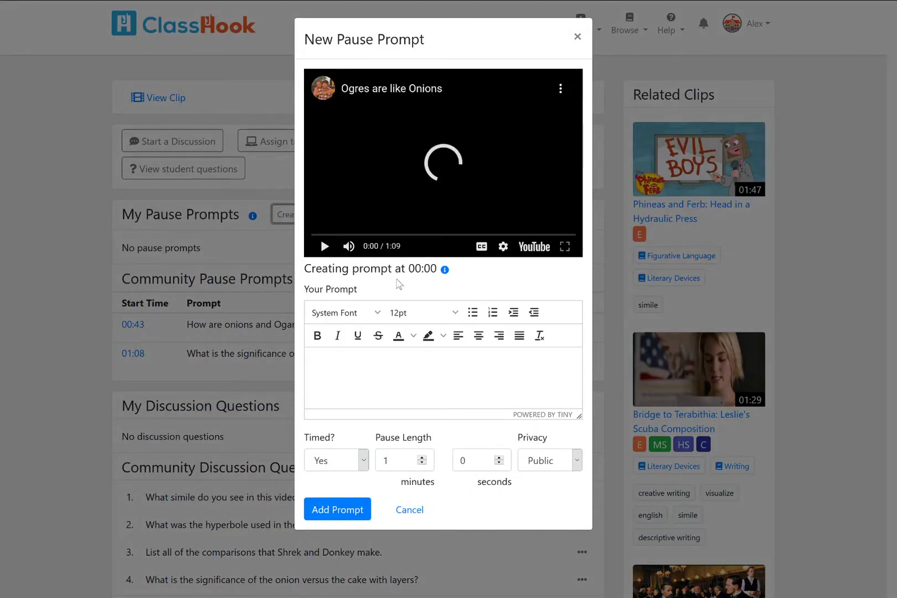
click(326, 246)
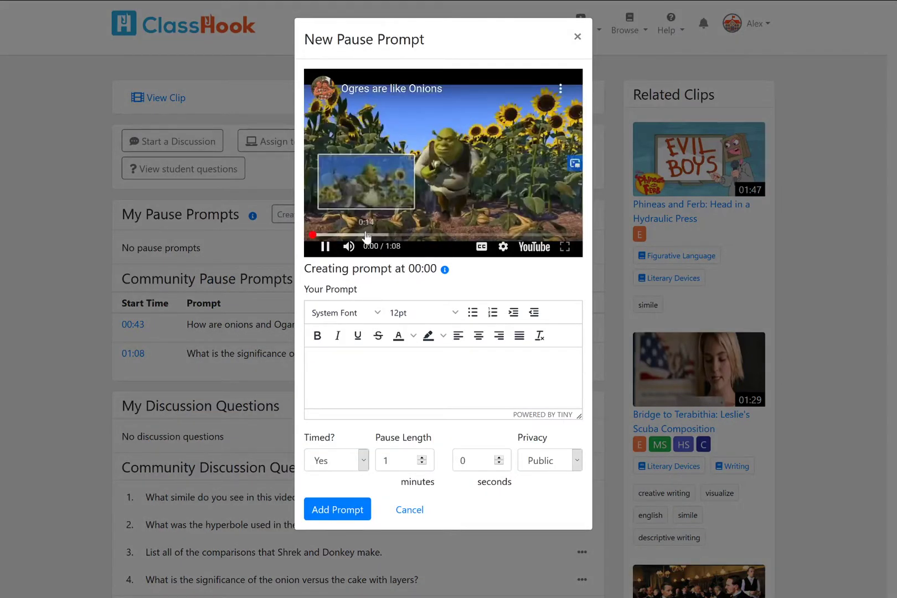
drag(373, 232, 395, 237)
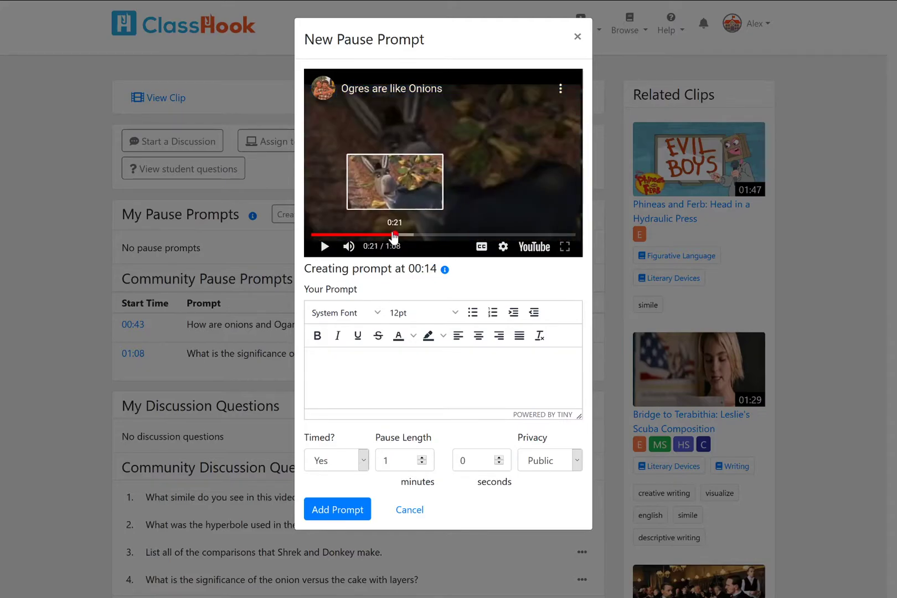
click(326, 247)
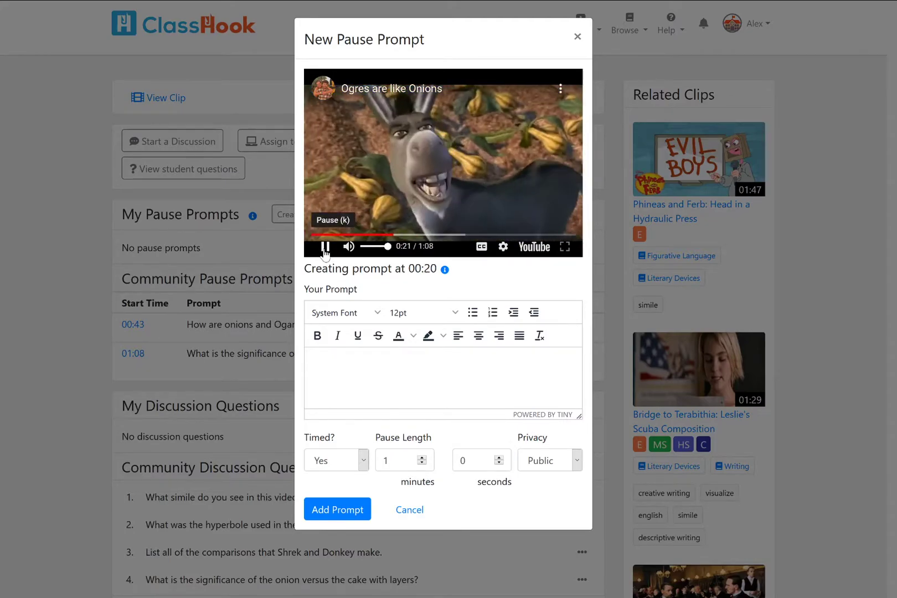
click(326, 247)
Step: Write the prompt "Why does Donkey look concerned?" and add it as a public, timed pause prompt lasting 1 minute
click(358, 375)
text(What)
key(BackSpace)
key(BackSpace)
text(y do)
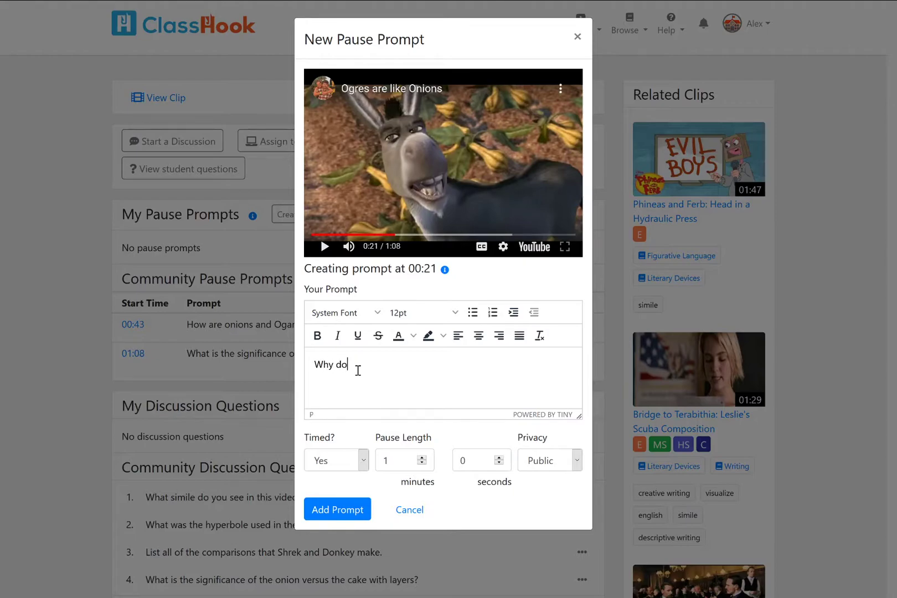
text(es Donkey look concerned?)
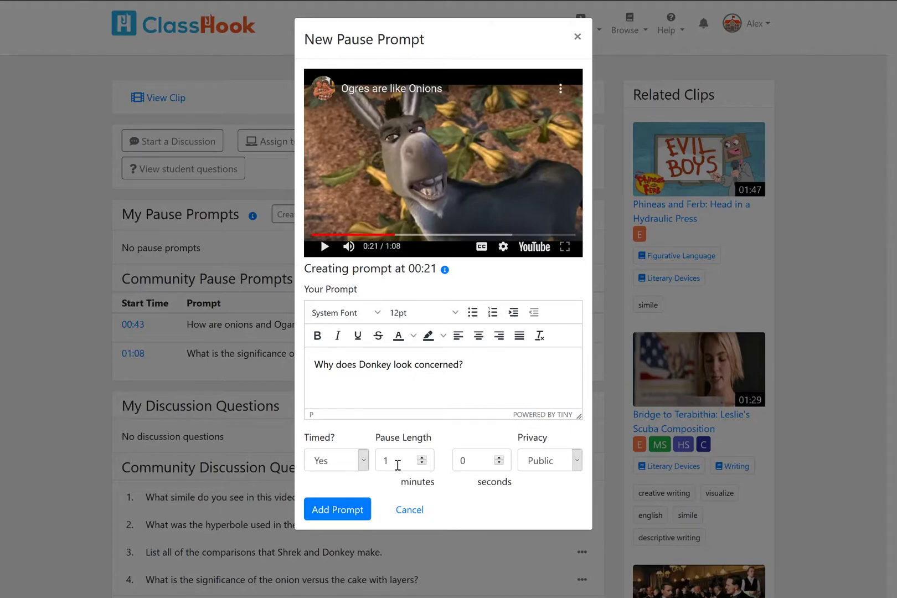
click(364, 463)
click(344, 507)
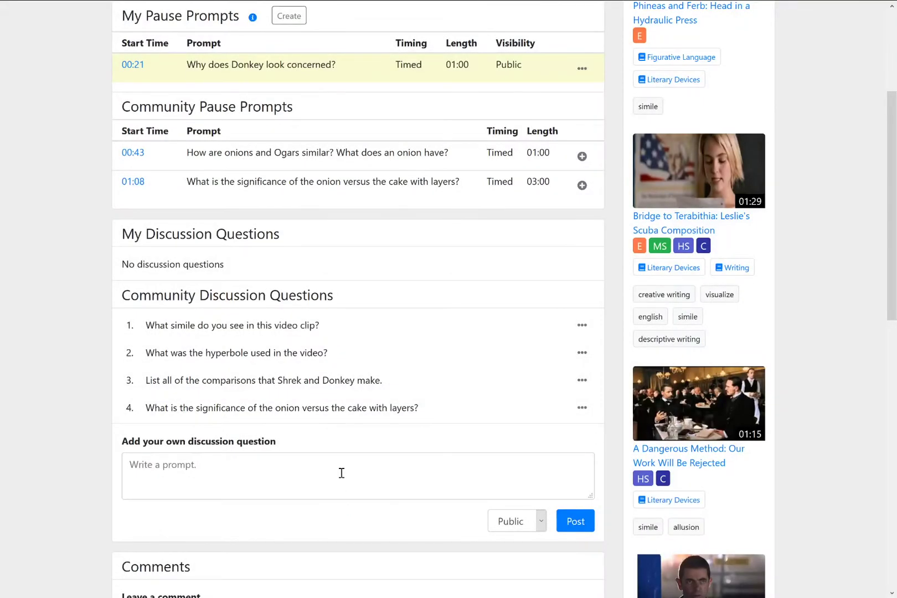
Step: View the Shrek clip from the 00:21 pause prompt, and return to its discussion tools
scroll(335, 419, up, 3)
scroll(336, 418, up, 1)
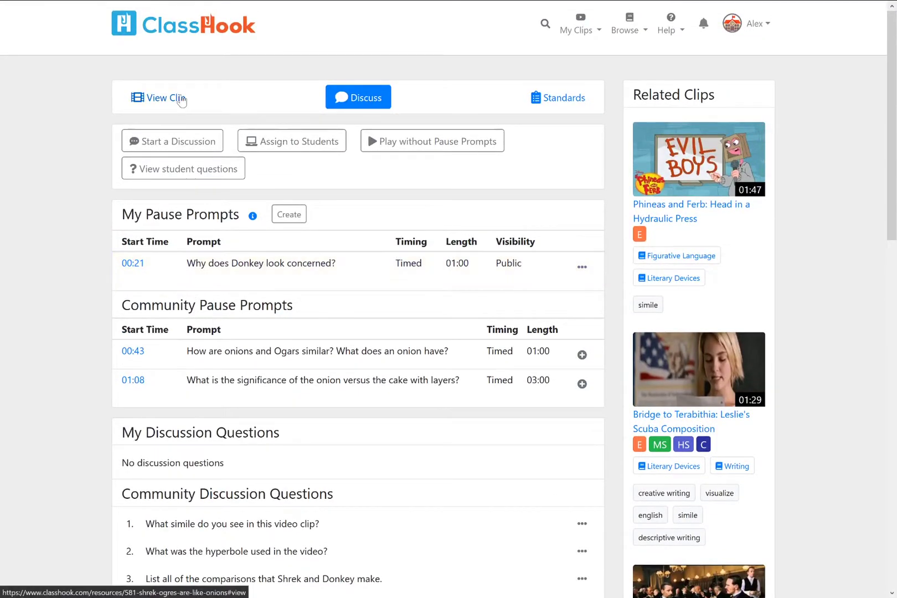
click(133, 263)
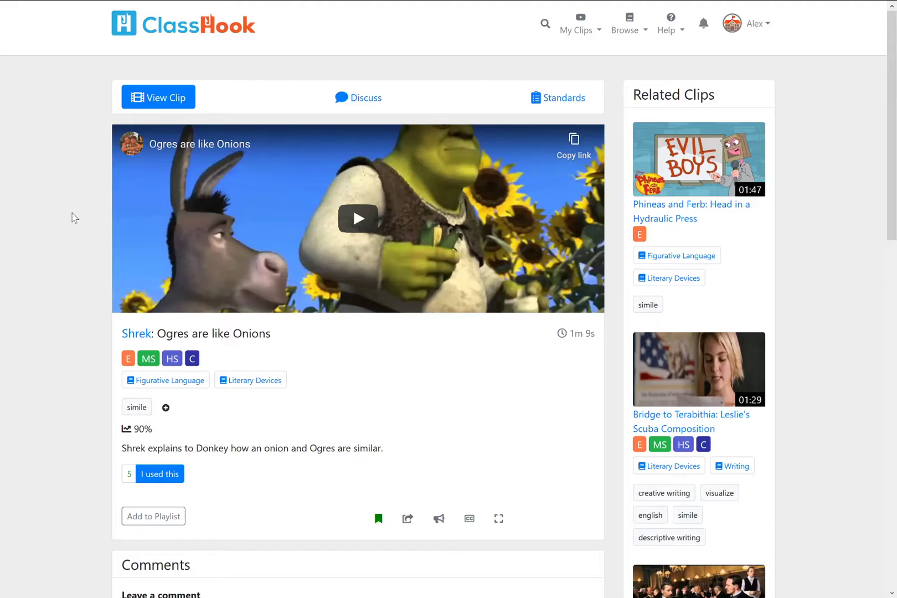
click(360, 94)
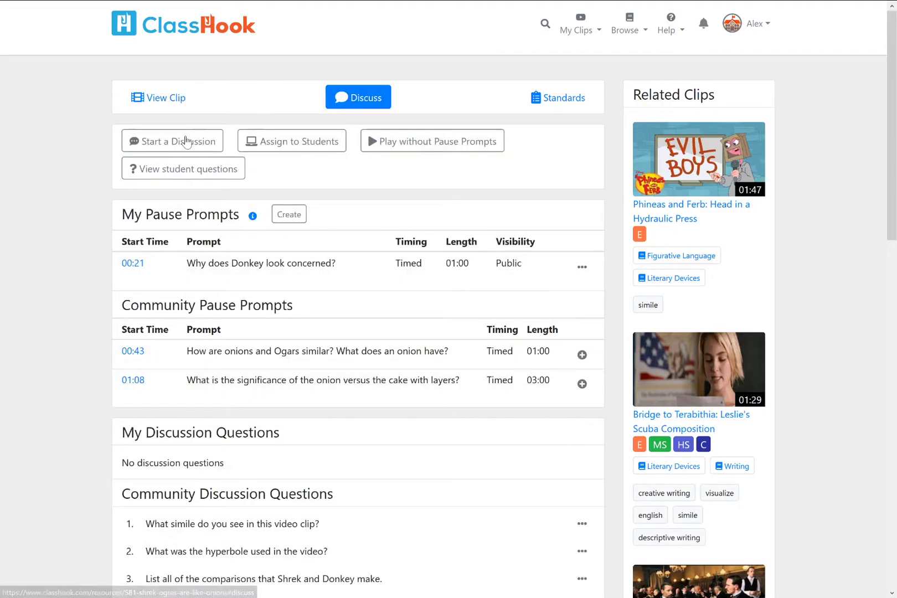
Step: Start a class discussion for the class "6th Period English" and generate its student link
click(183, 143)
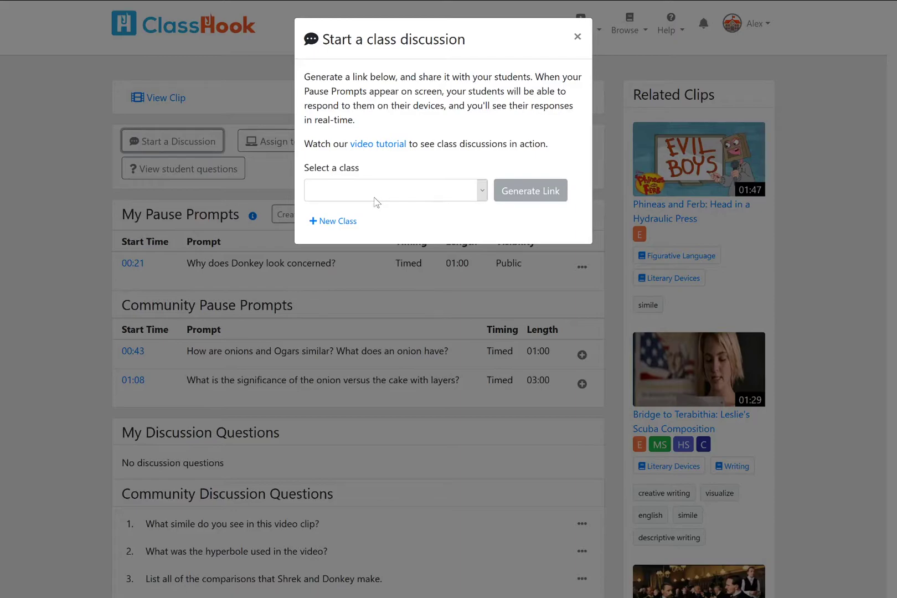
click(351, 221)
click(351, 222)
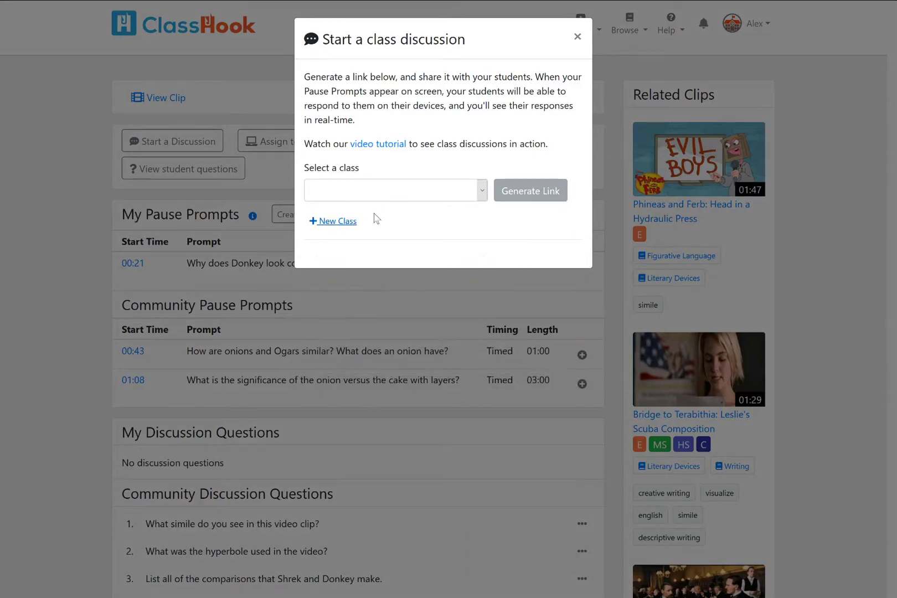
click(399, 199)
click(382, 236)
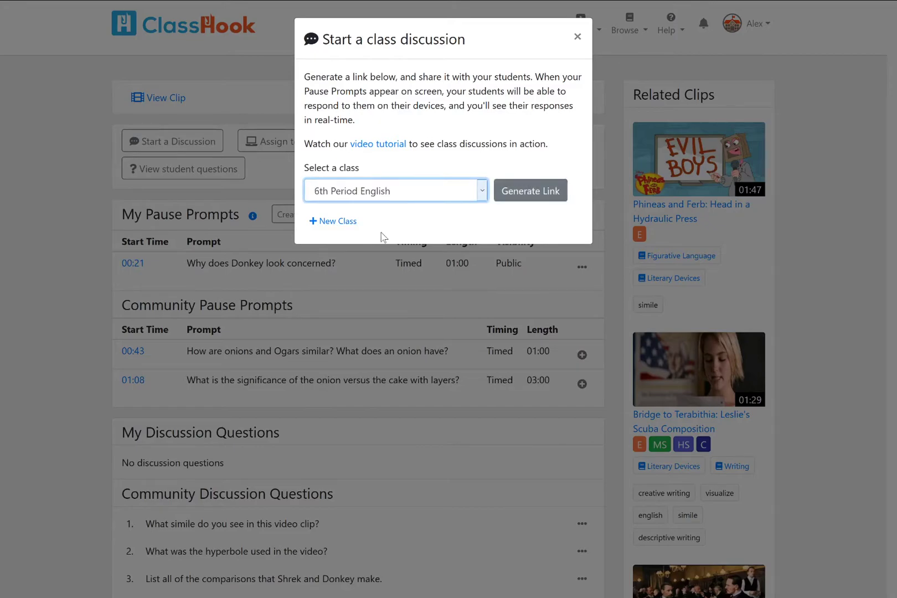
click(543, 190)
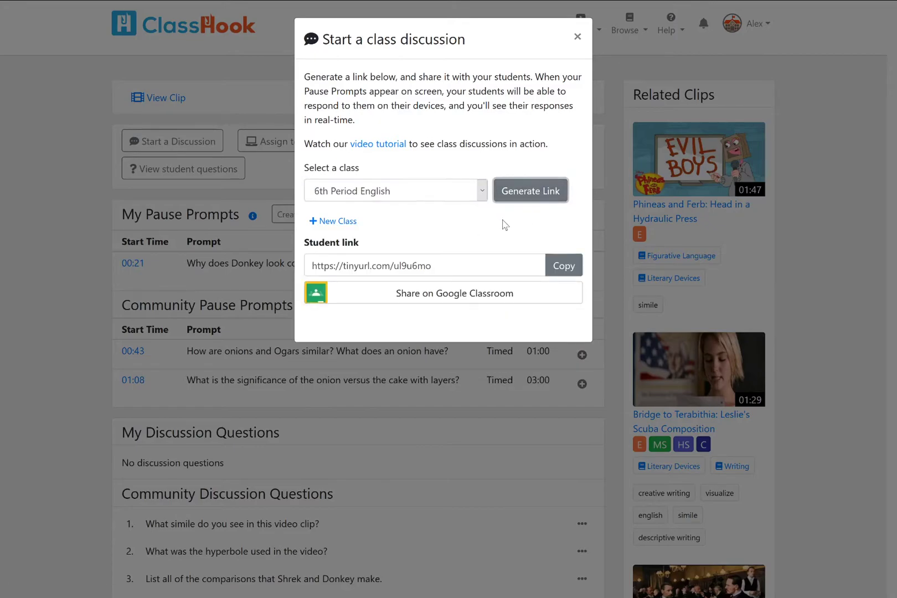
Step: Copy the student link and join the Shrek clip's discussion from the student page, leaving the name shown
click(551, 267)
click(551, 267)
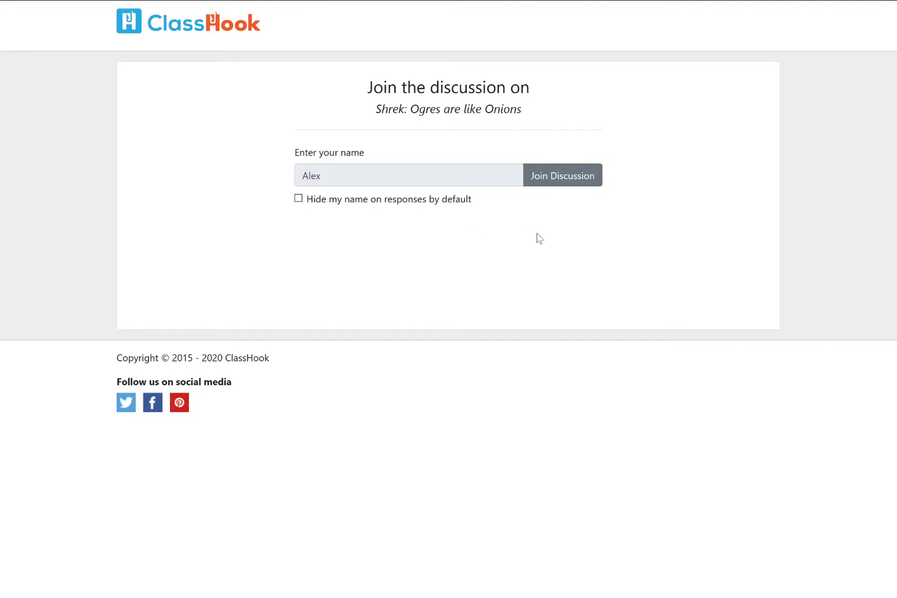
click(556, 182)
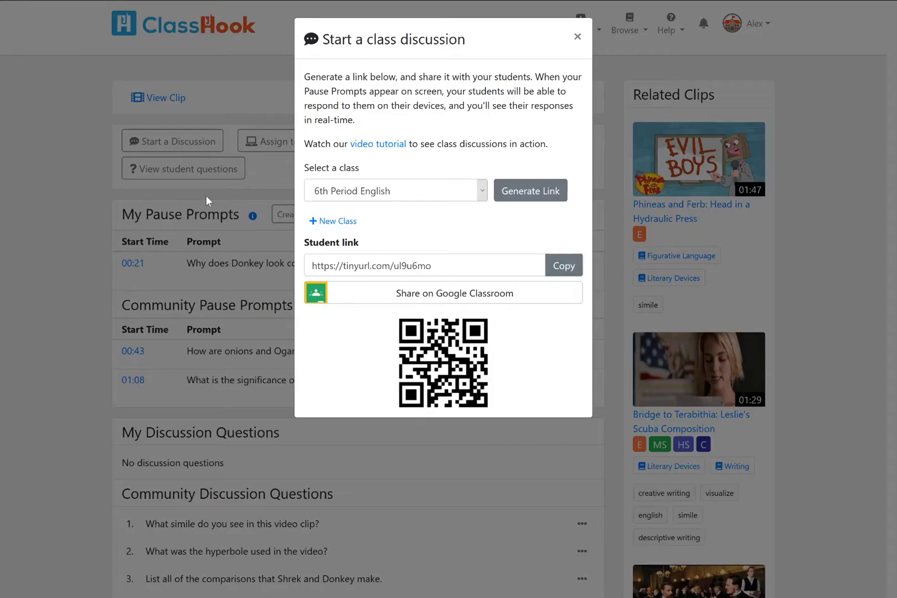
Step: Back in the teacher's view, close the class discussion dialog and check which students are ready from the clip's video page
click(206, 195)
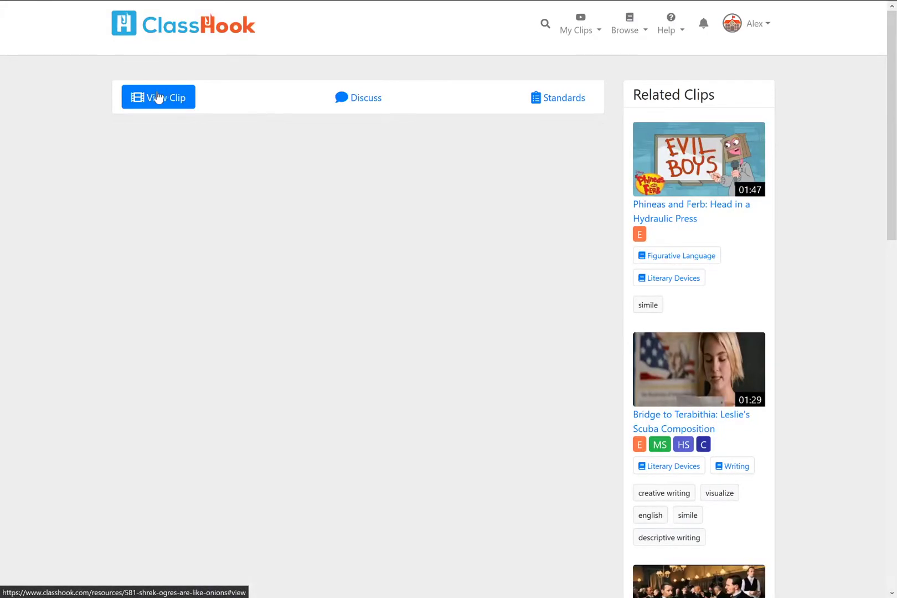
click(164, 92)
scroll(355, 232, down, 1)
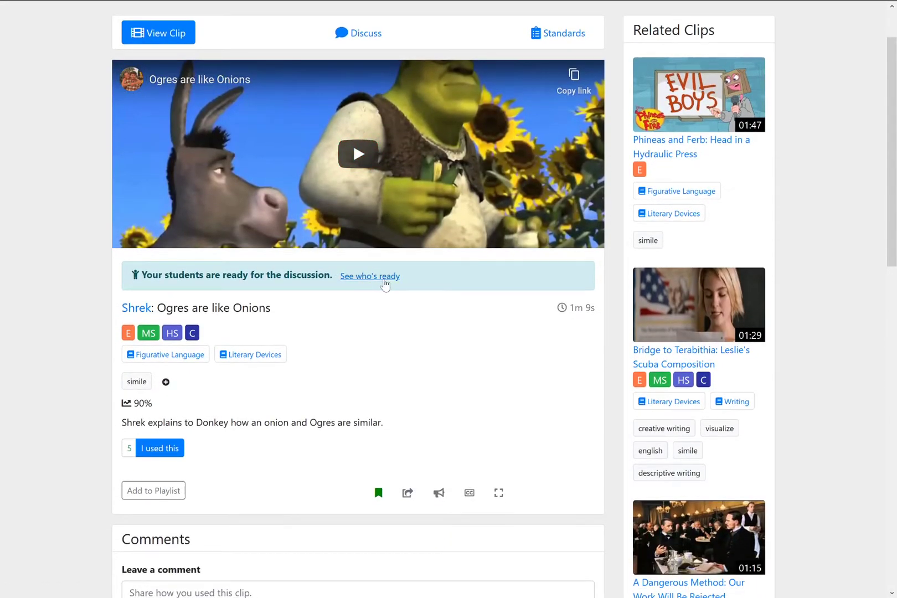
click(385, 280)
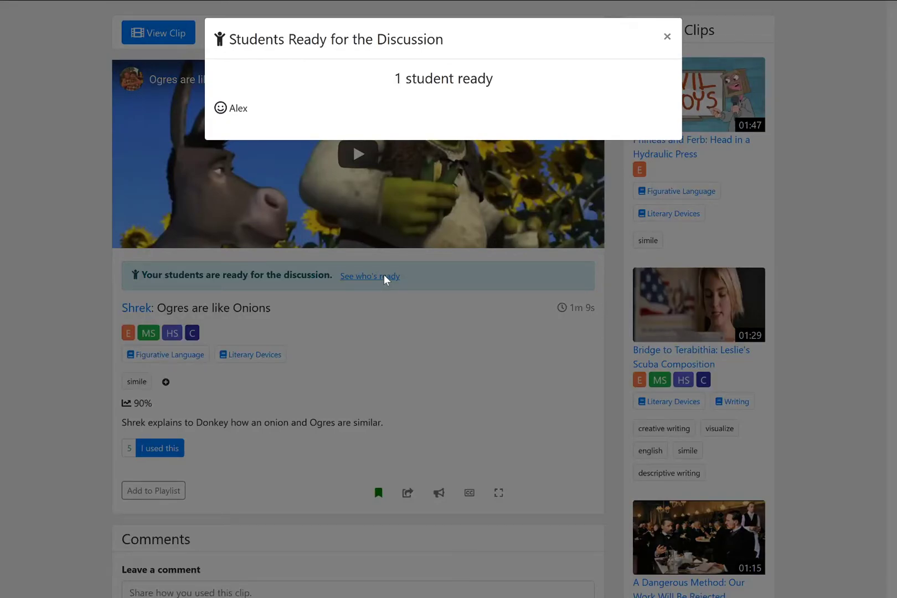
click(371, 291)
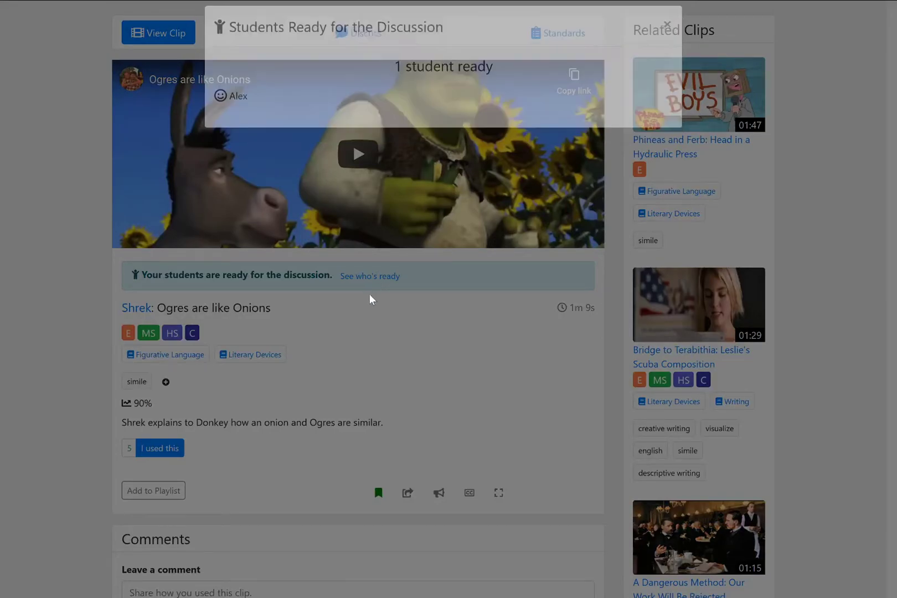
Step: Play the Shrek clip from shortly before the 00:21 pause prompt to bring up the question for students
scroll(307, 338, up, 1)
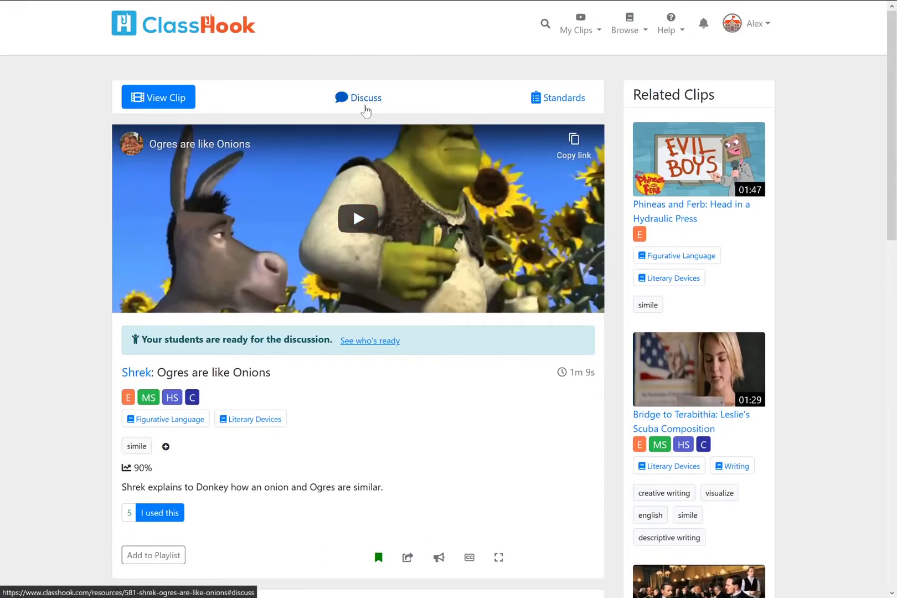
click(364, 108)
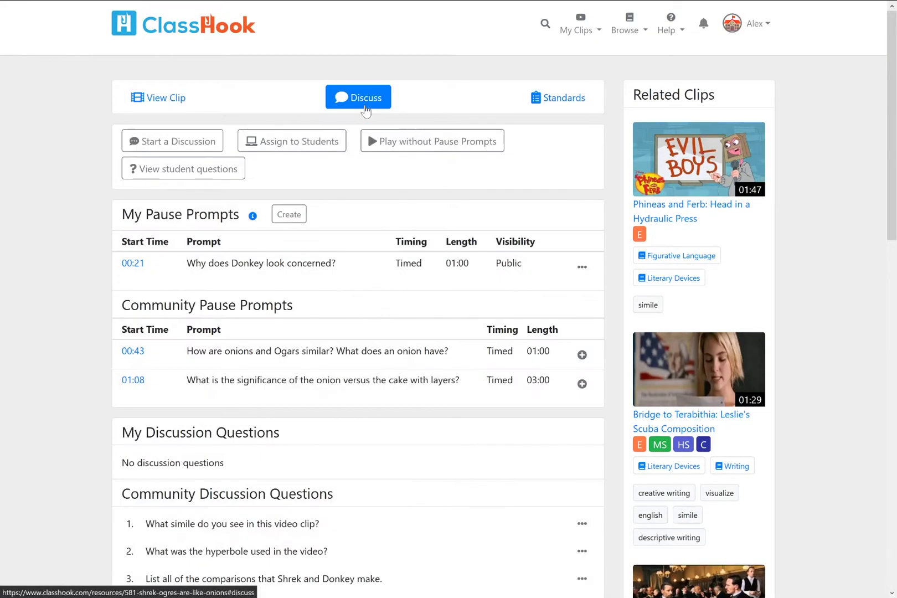
click(168, 107)
click(287, 271)
drag(238, 296, 251, 296)
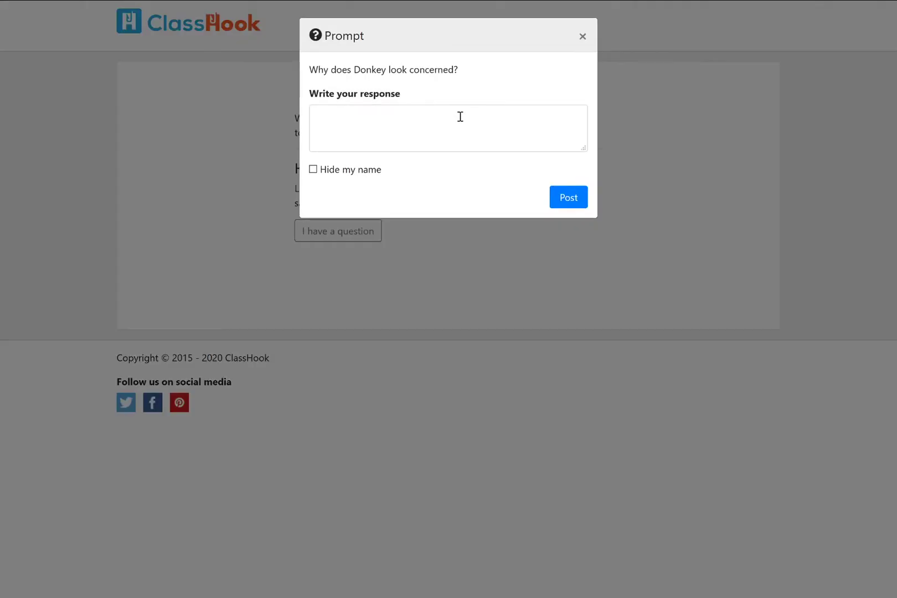
Step: Post "Donkey is not sure what Shrek means." as the student's answer with the name left visible, and open the responses in the teacher's prompt
click(458, 118)
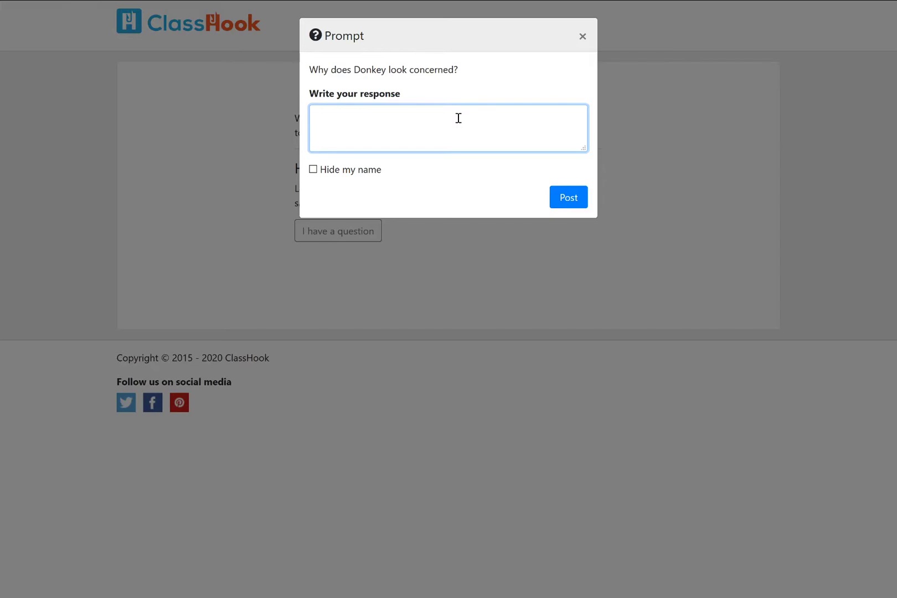
text(Donkey is not sure what Shrek means.)
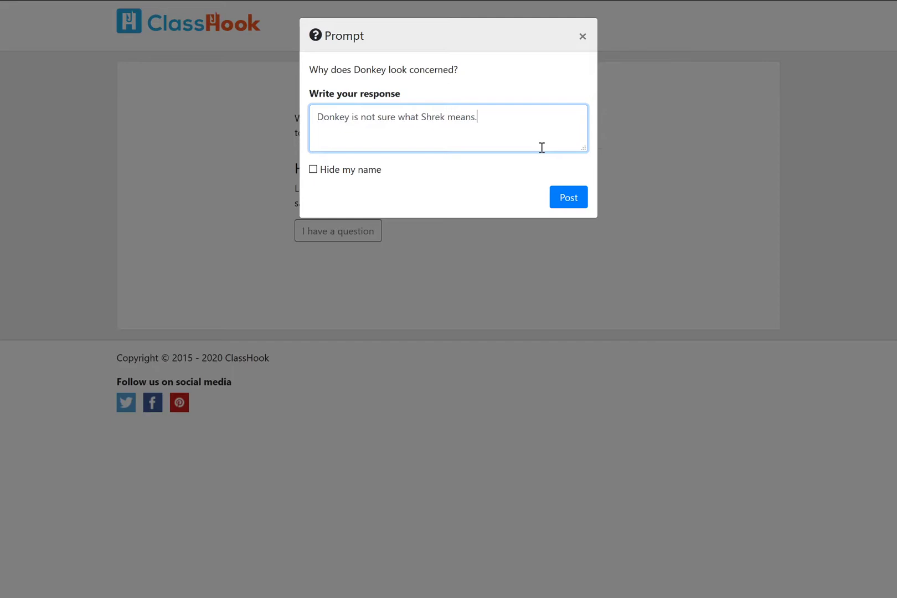
click(562, 196)
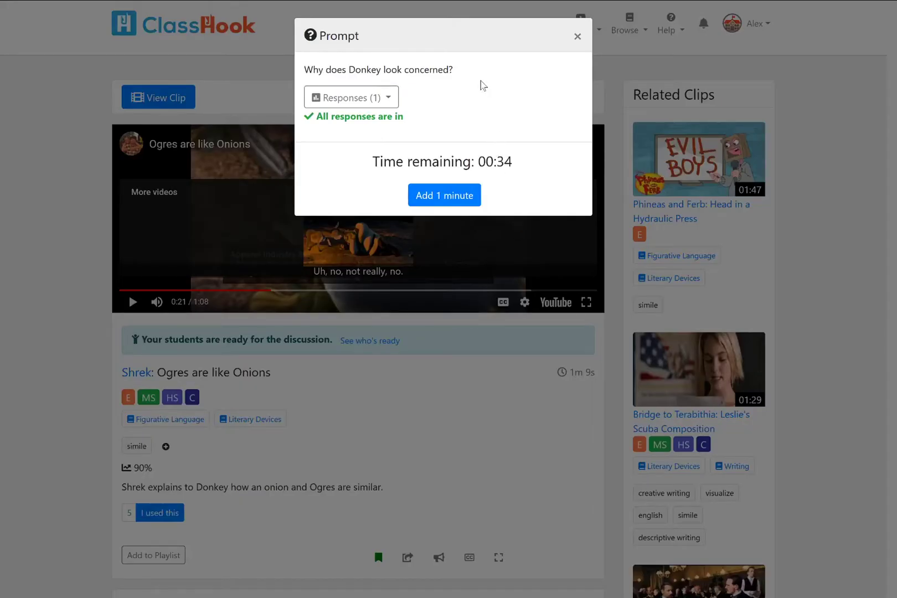
click(390, 104)
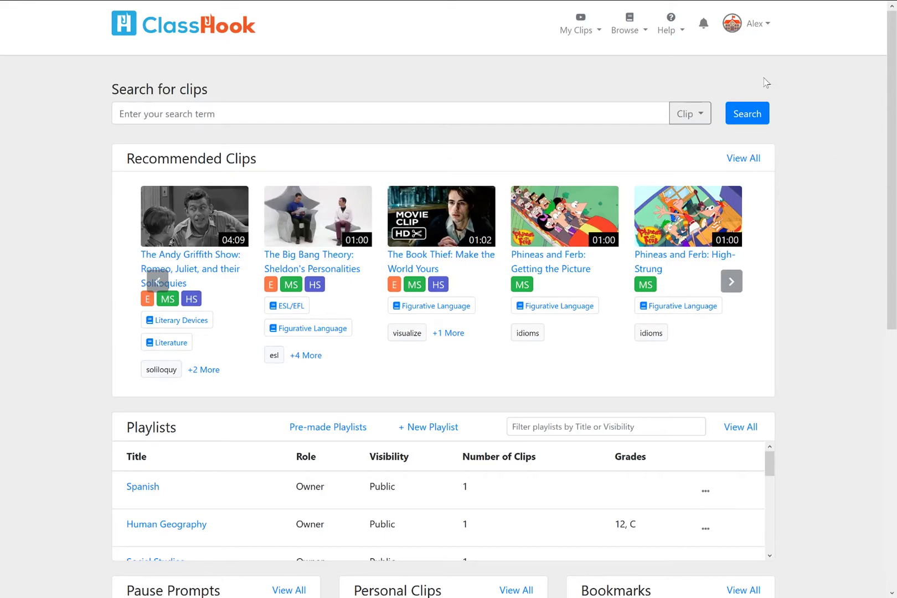
Step: Open the Vocabulary Finder and search movie and television scenes for the word "experience"
click(640, 33)
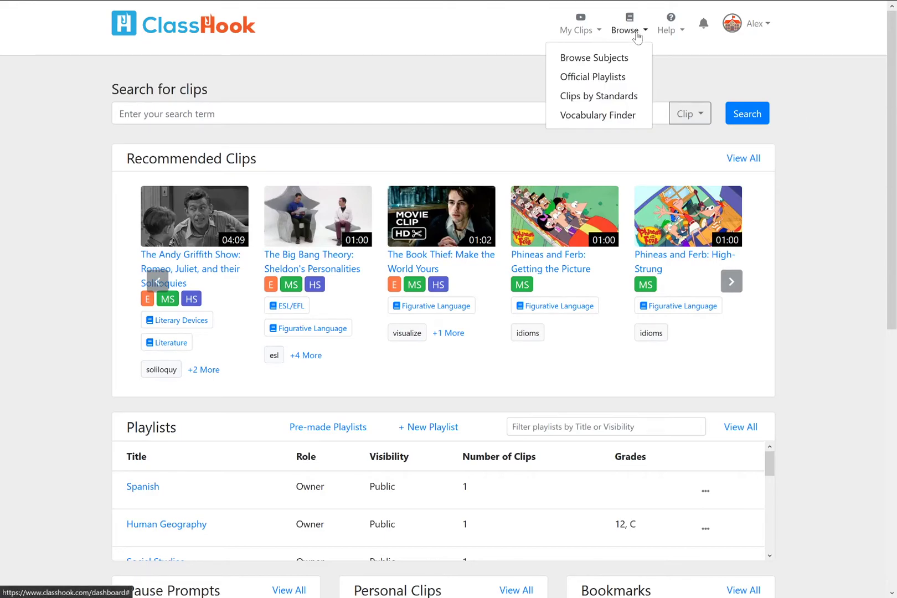
click(606, 112)
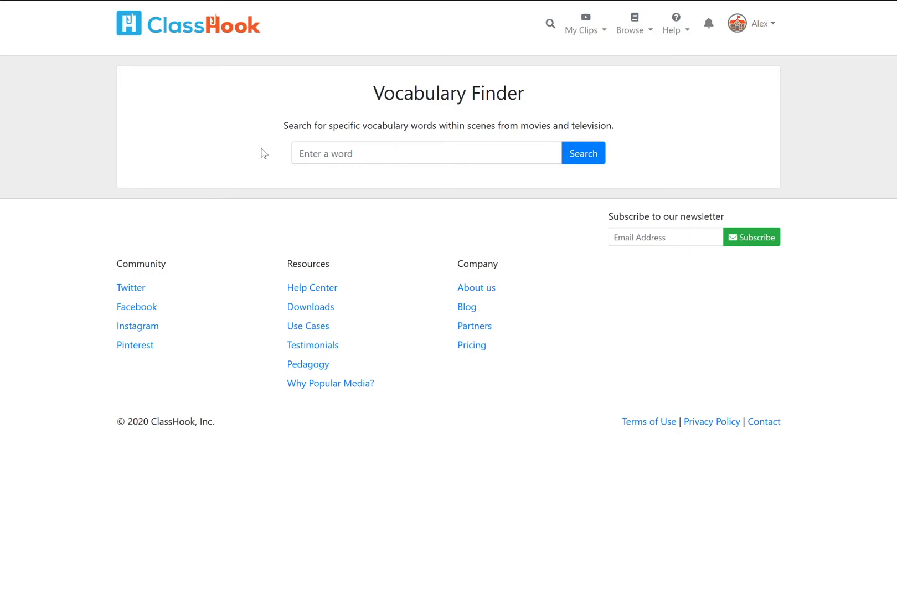
click(337, 148)
text(experience)
key(Return)
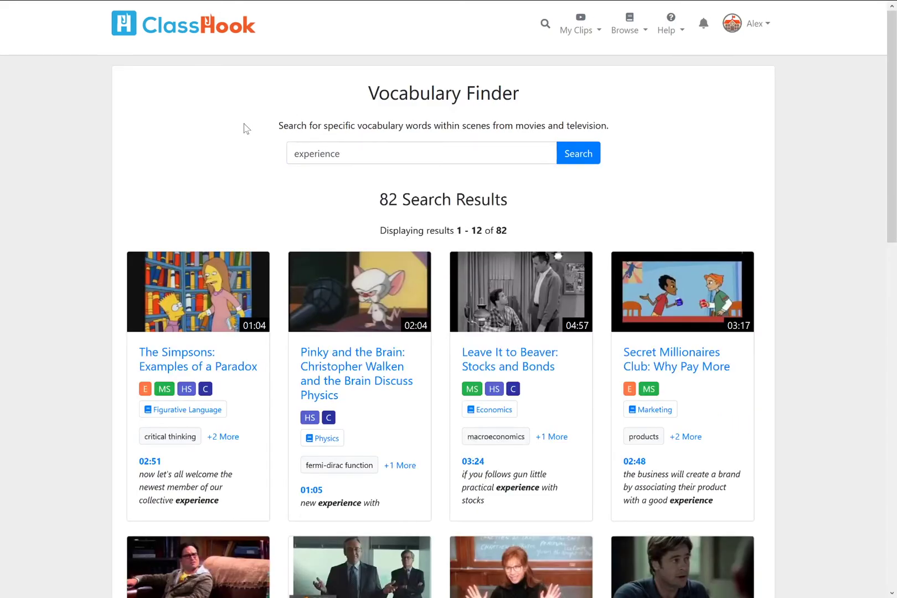
Step: Look through the first page of clips found for "experience", including their timestamps and the quoted lines containing the word
scroll(245, 125, down, 2)
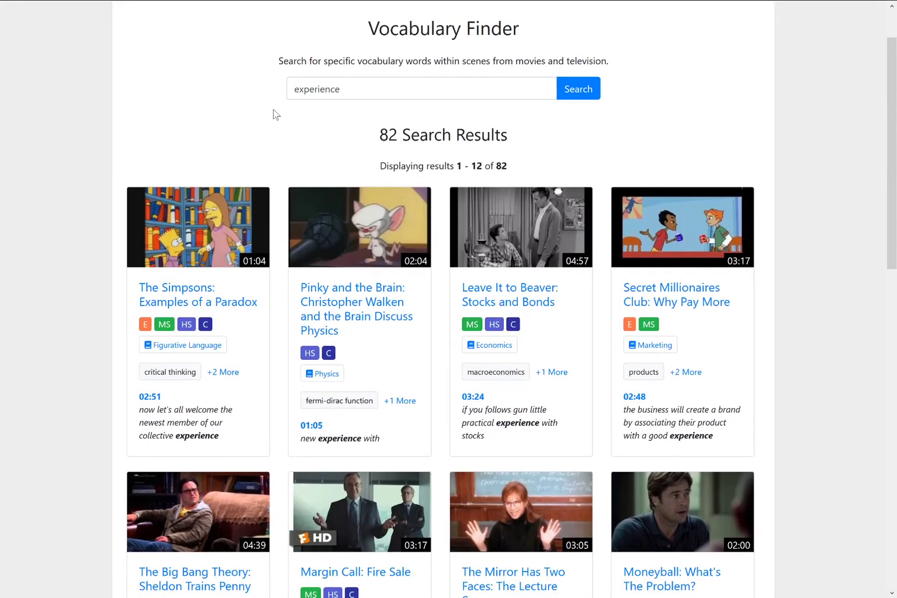
scroll(275, 115, down, 1)
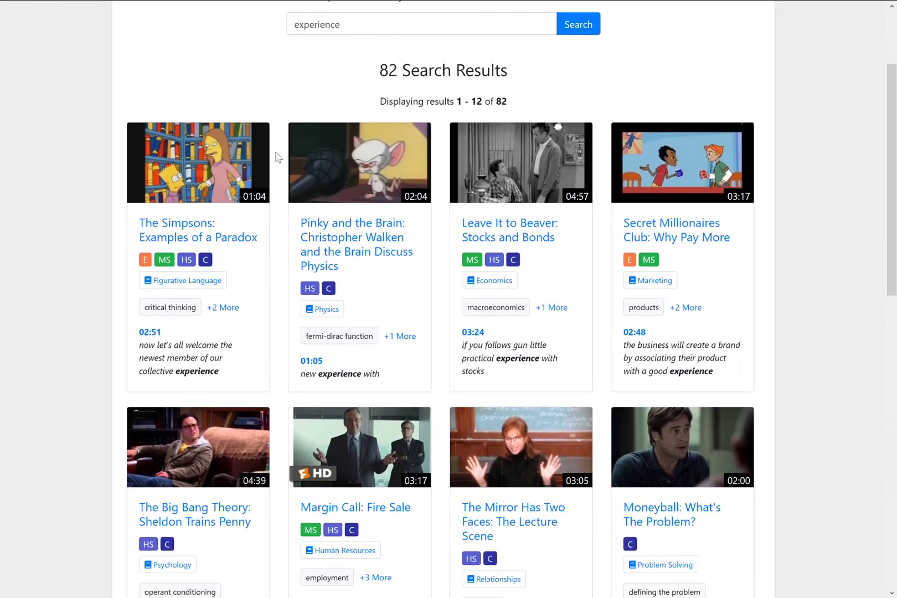
scroll(277, 161, down, 1)
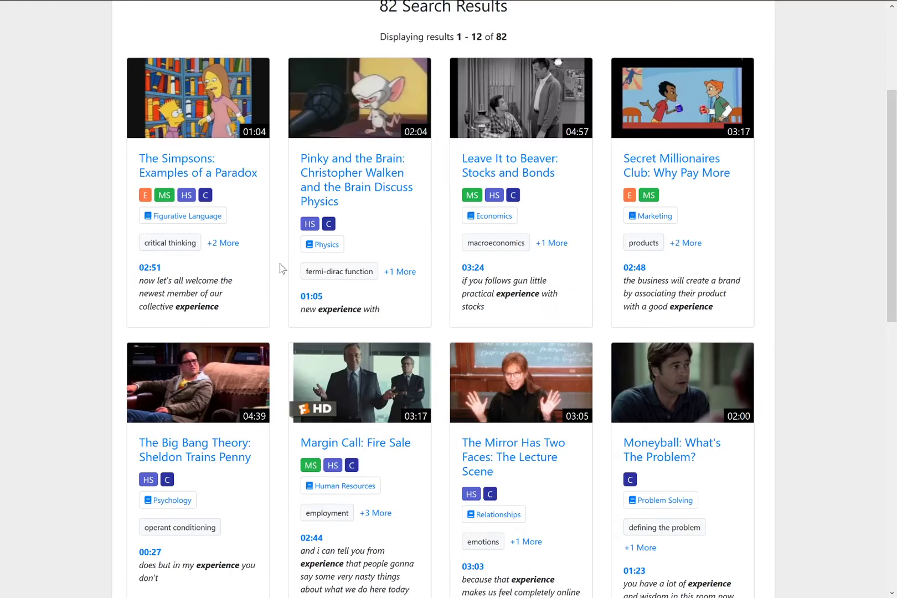
scroll(280, 262, down, 7)
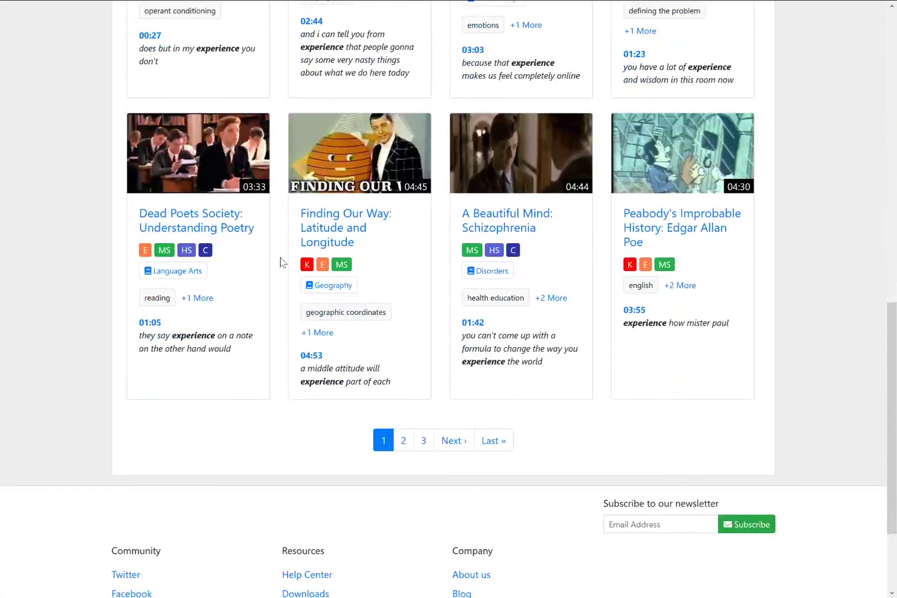
scroll(280, 261, up, 8)
scroll(281, 261, up, 3)
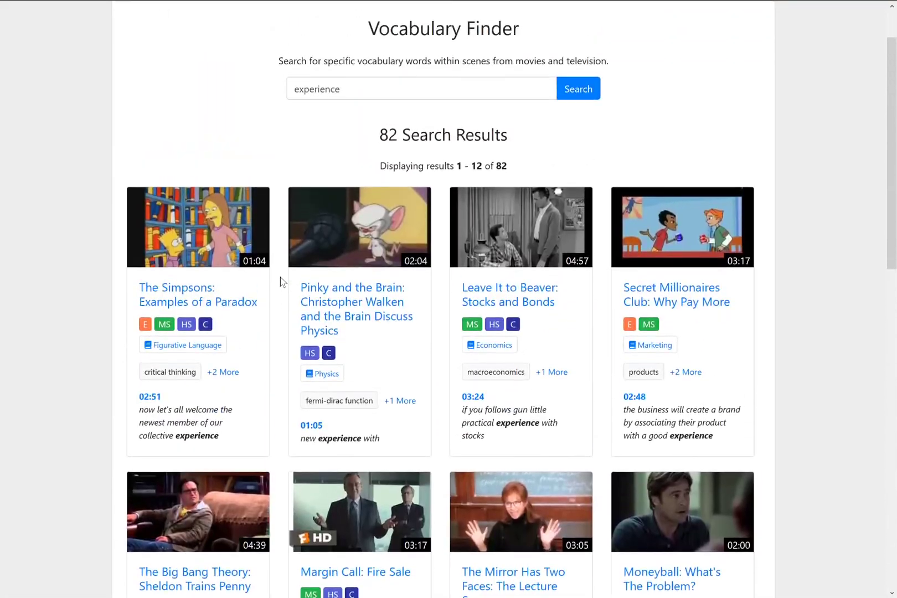
scroll(280, 332, down, 1)
scroll(278, 309, down, 1)
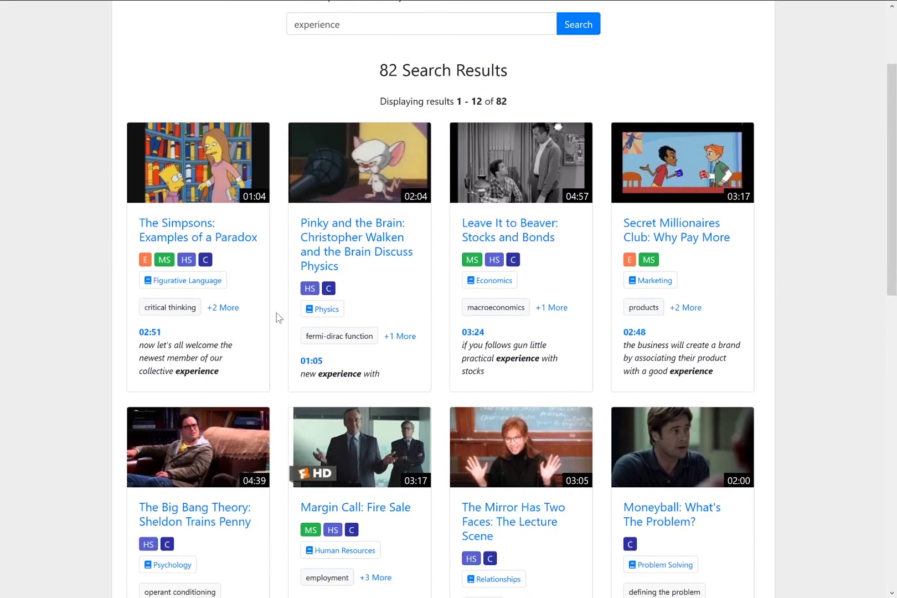
Step: Open The Simpsons: Examples of a Paradox at its 02:51 match, play the line containing "experience", and pause the clip
click(155, 334)
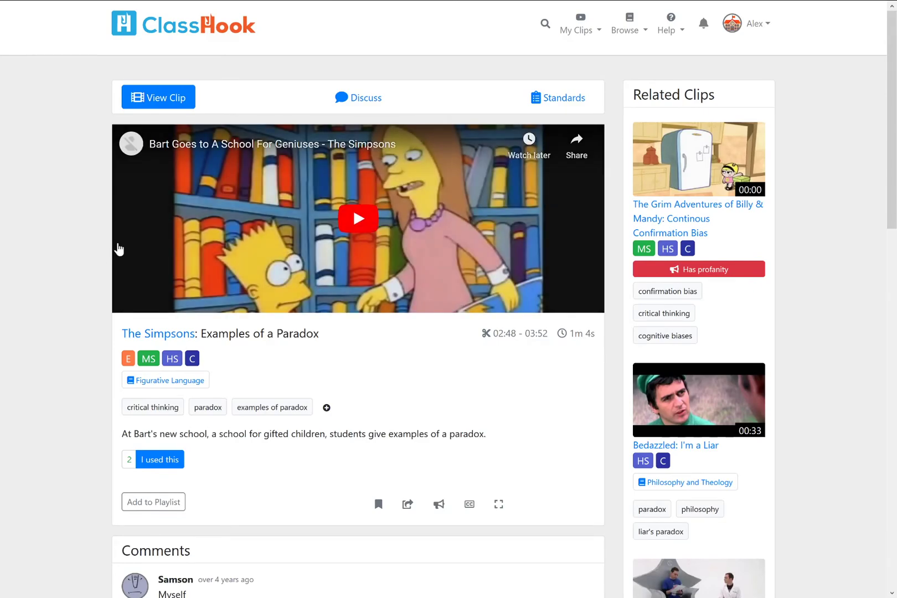
click(271, 226)
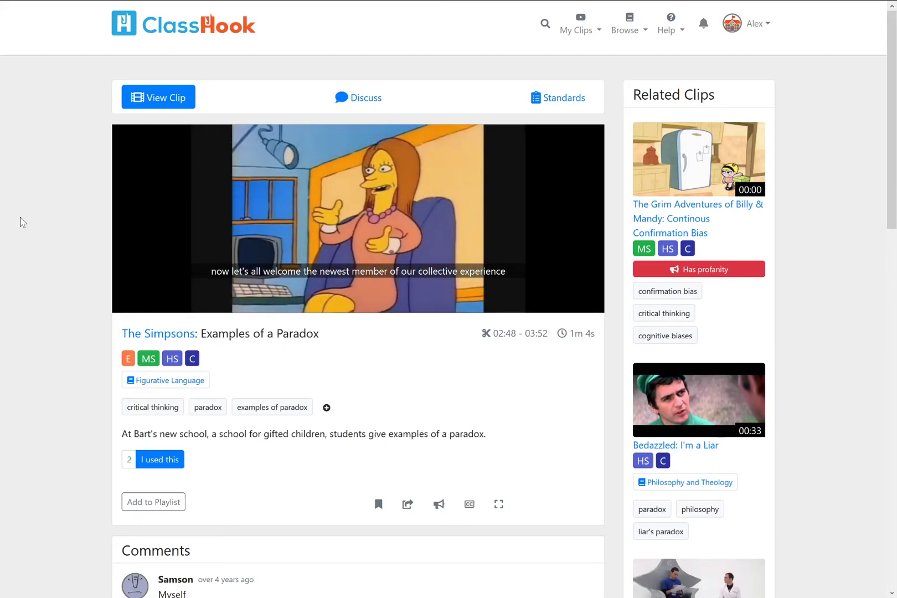
click(190, 212)
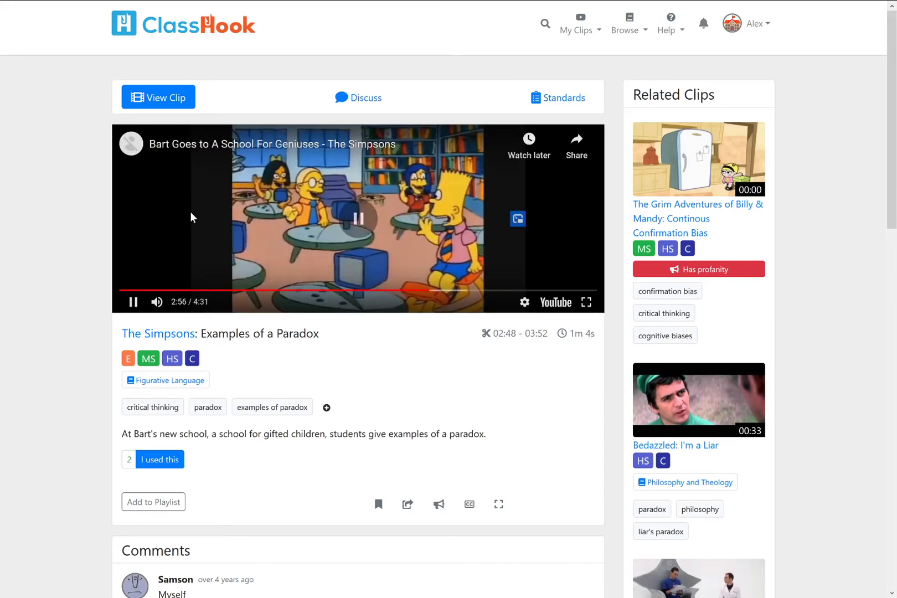